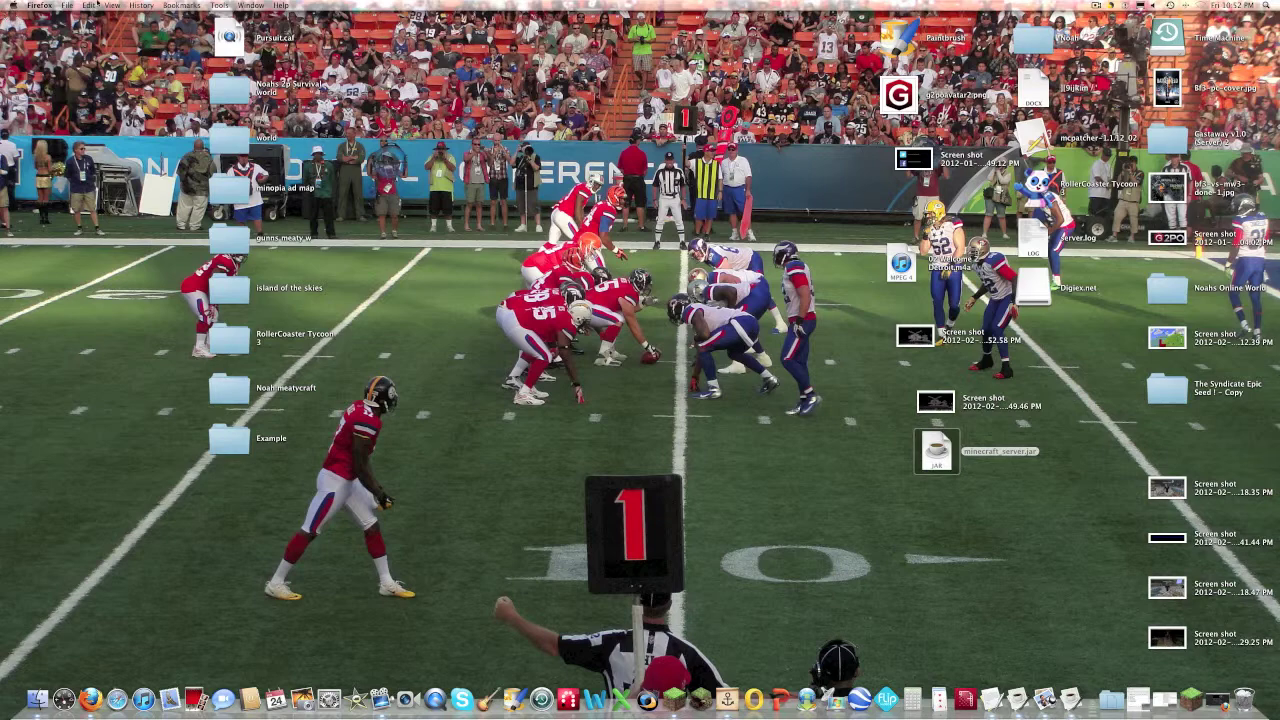
Step: Restore the minimized Firefox window showing the minecraft.net home page from the Dock
click(395, 172)
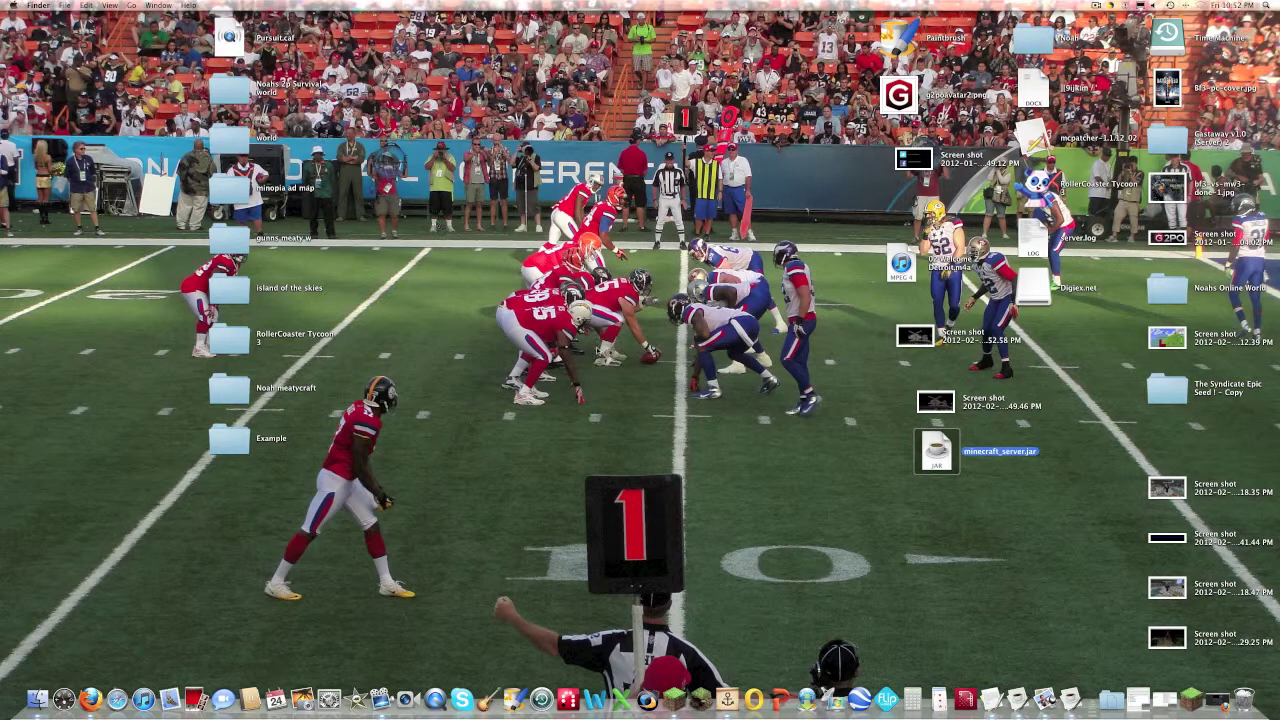
click(606, 368)
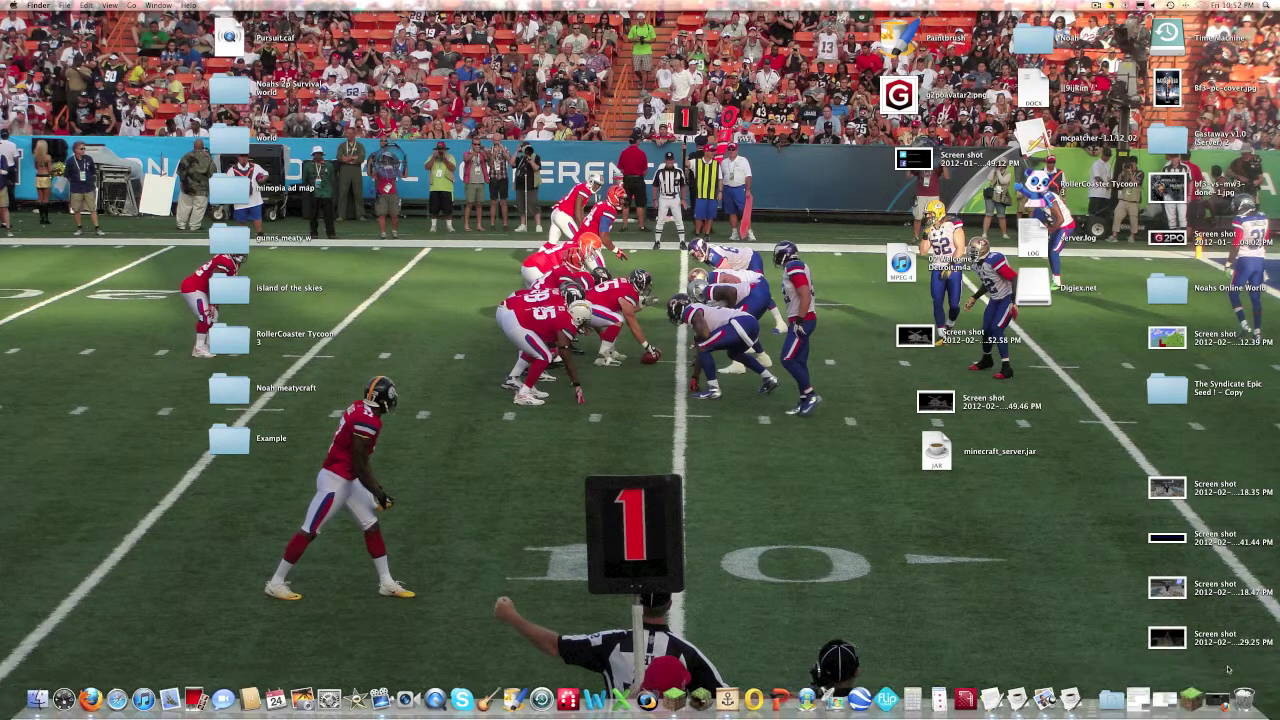
click(1240, 697)
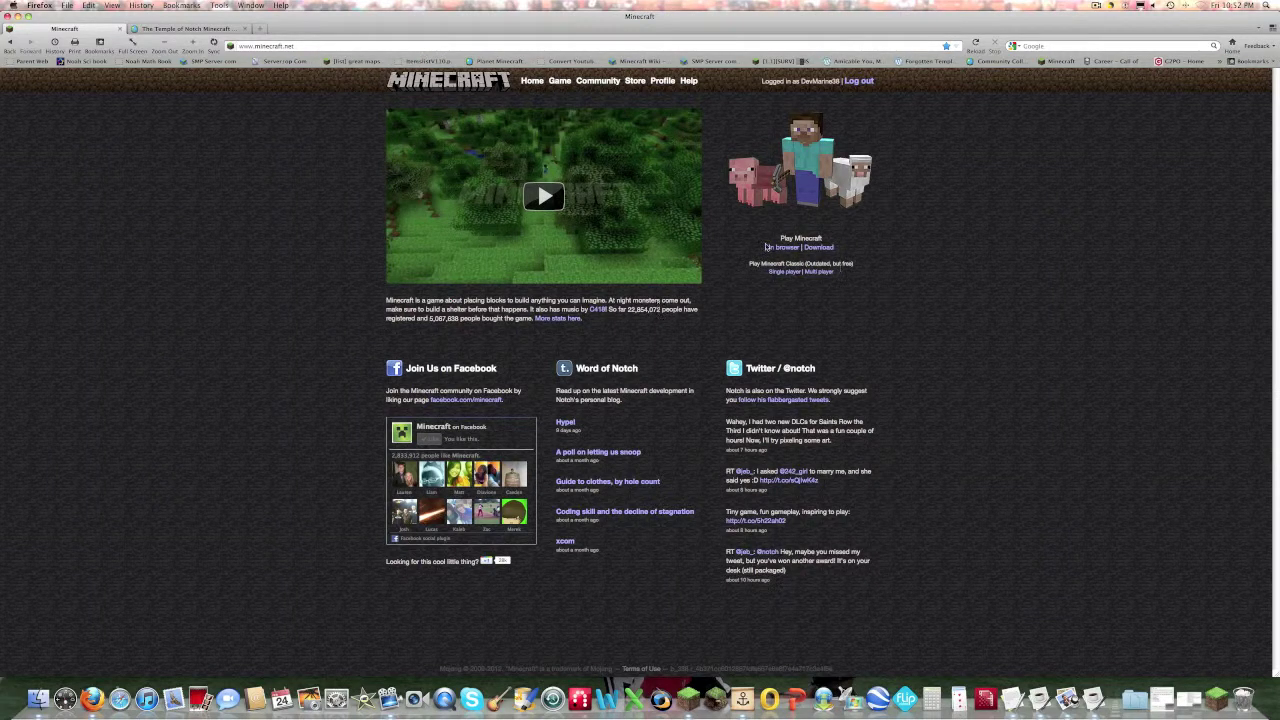
Step: Download minecraft_server.jar from the minecraft.net download page and save the file
click(824, 249)
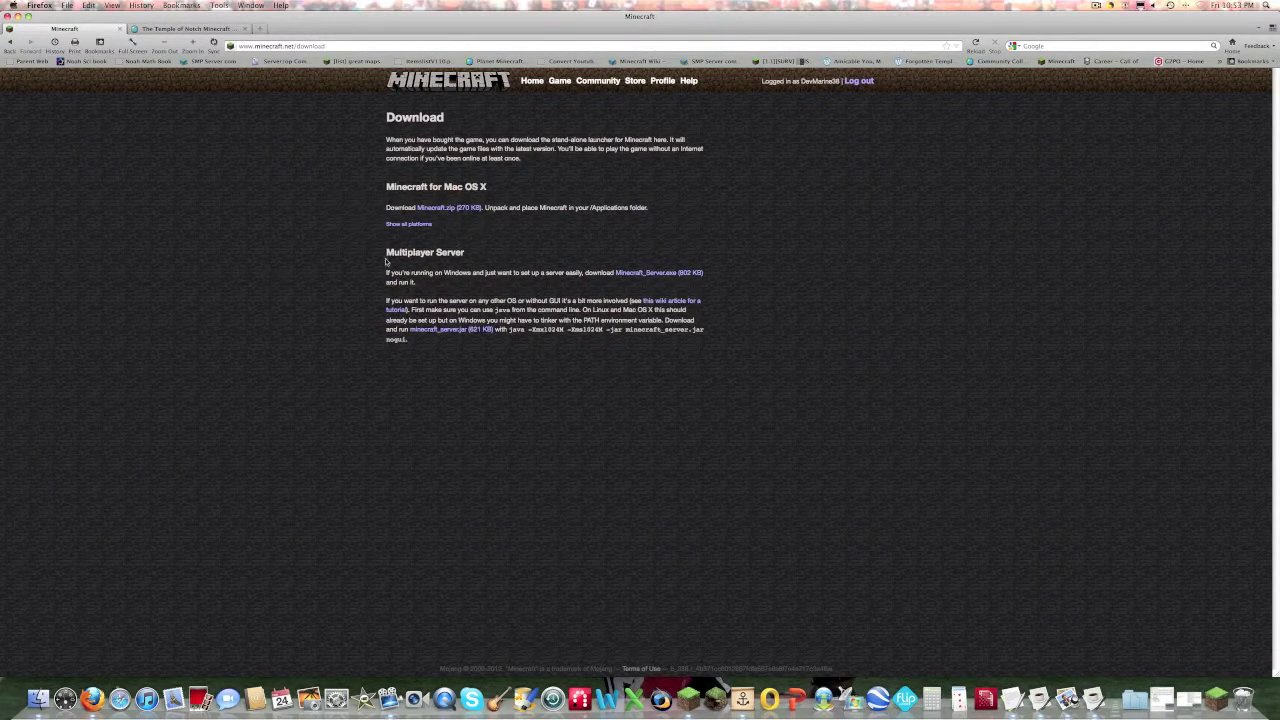
click(484, 333)
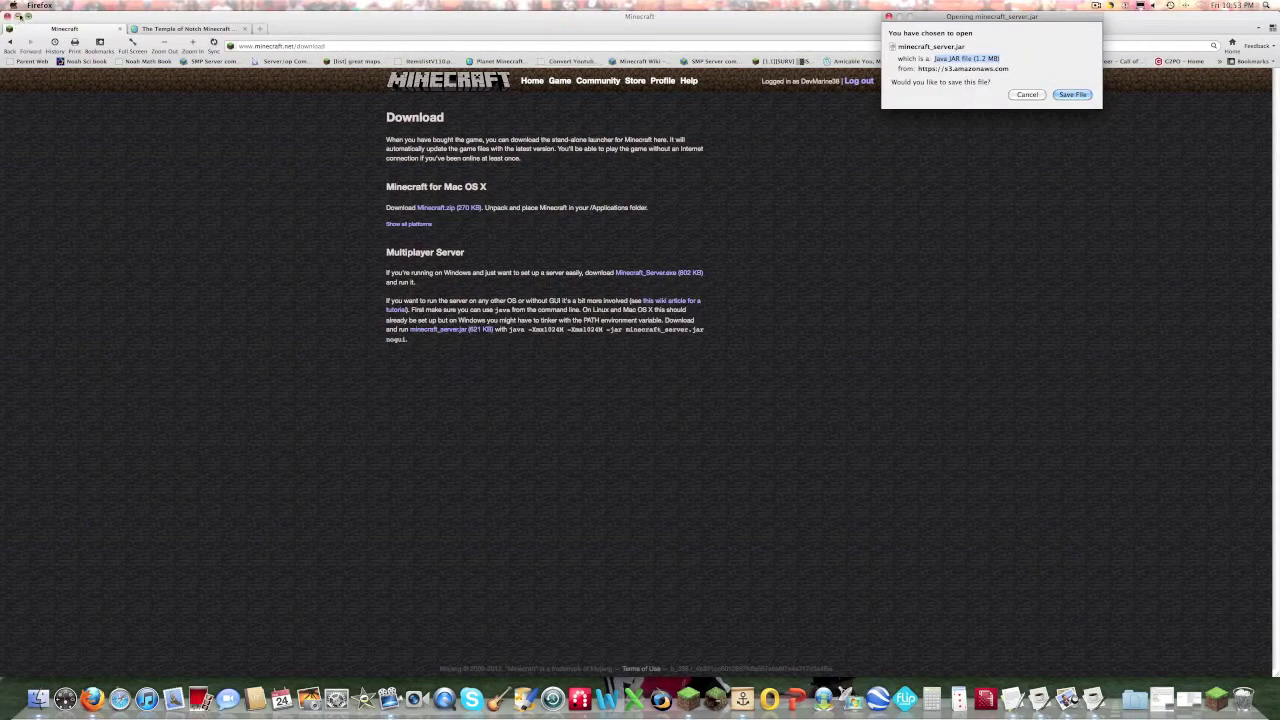
click(18, 17)
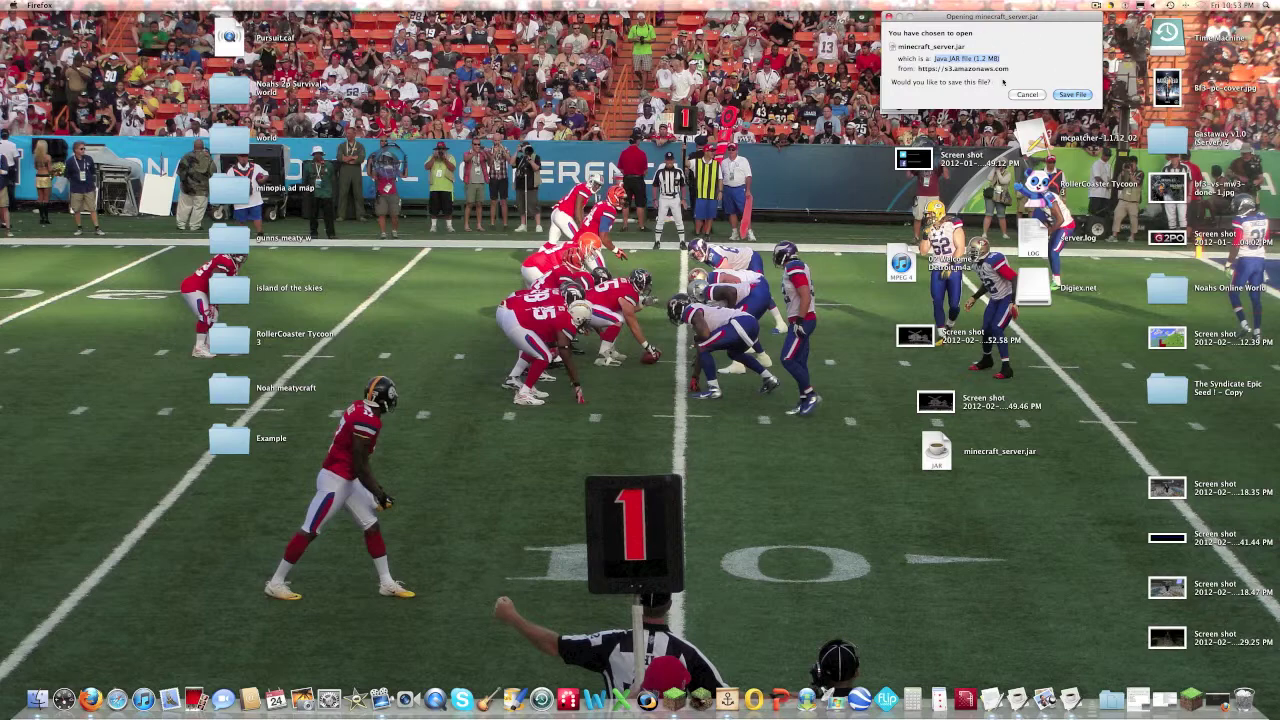
drag(1008, 22, 950, 55)
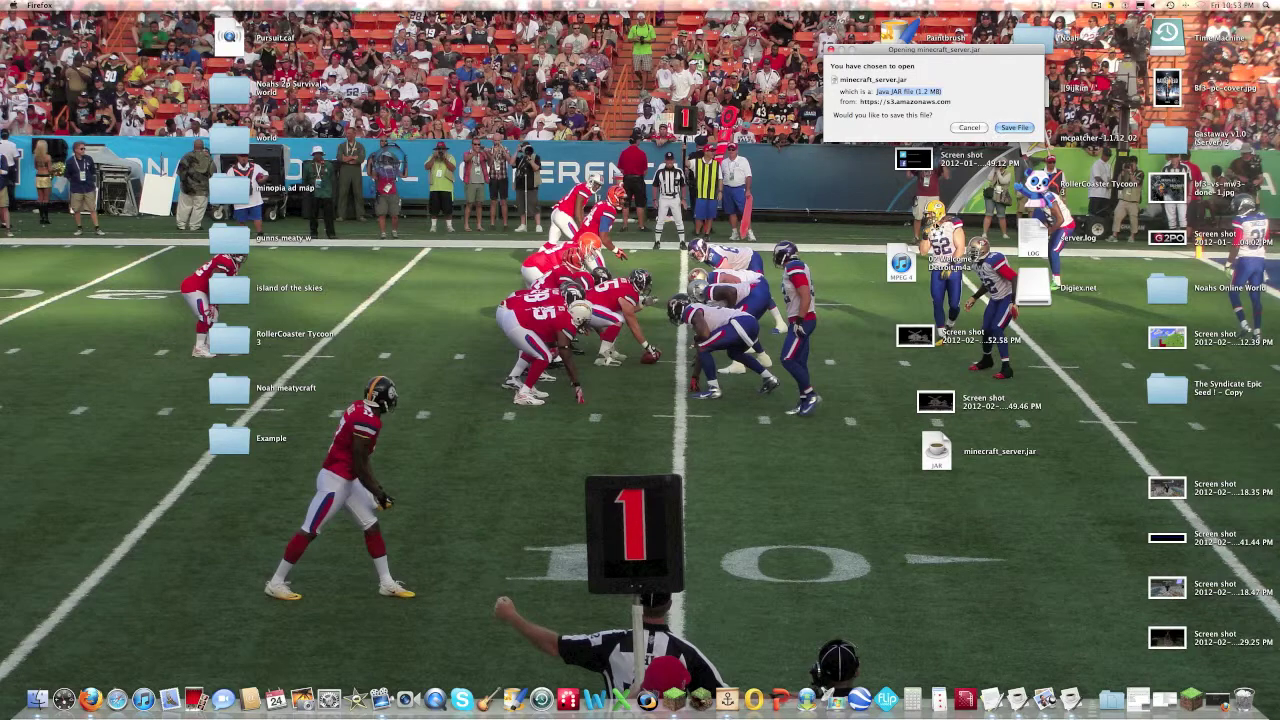
click(1006, 127)
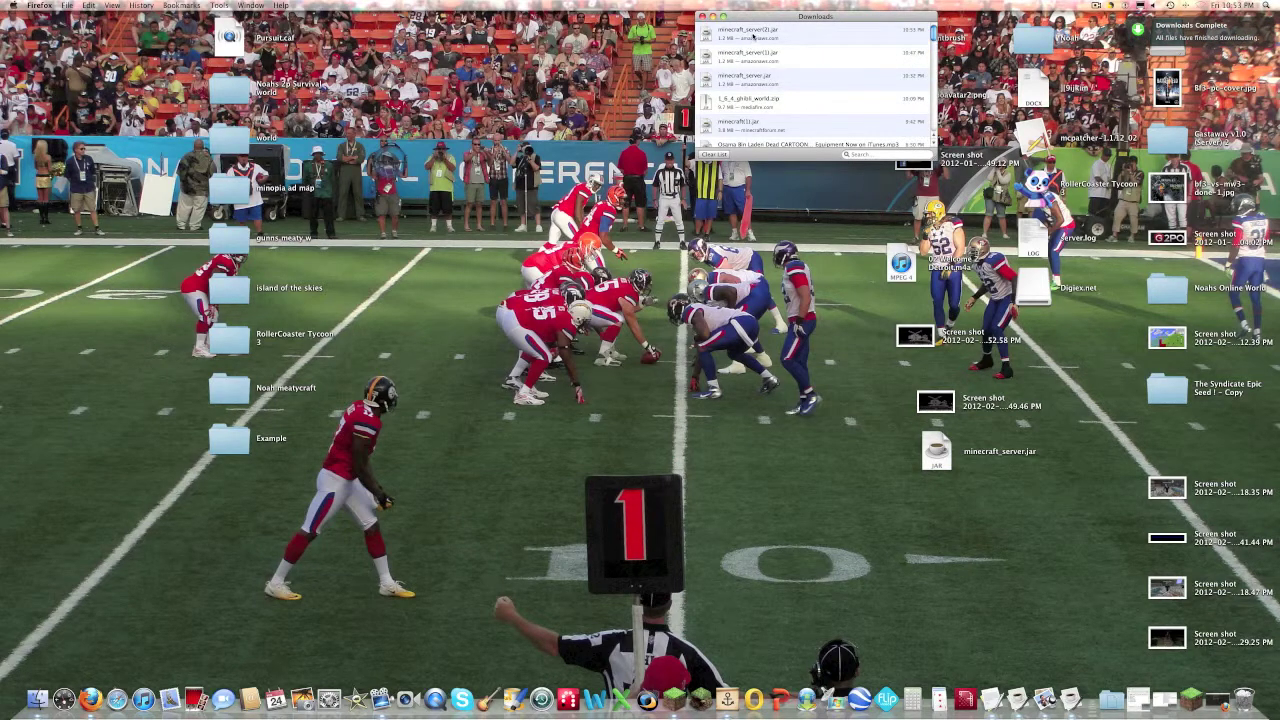
Step: Reveal the downloaded minecraft_server(2).jar in Finder, then close the download list and Downloads folder
right_click(756, 37)
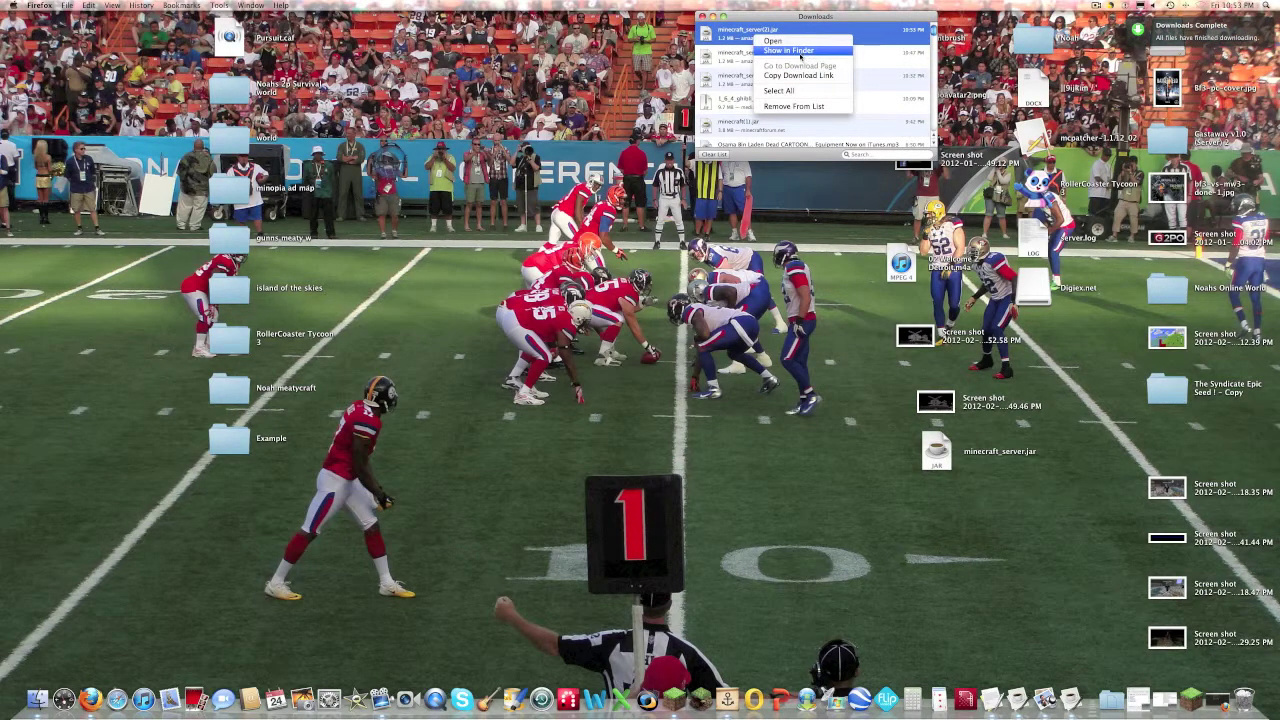
click(800, 51)
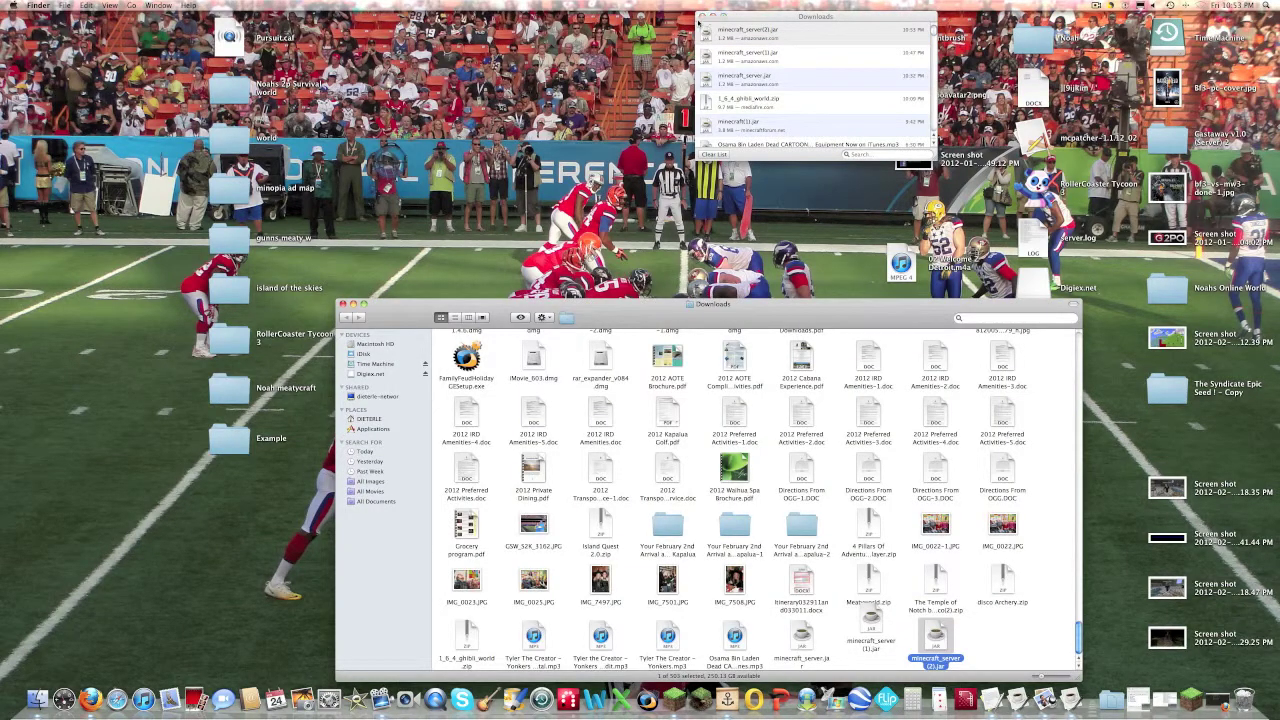
click(704, 20)
click(702, 16)
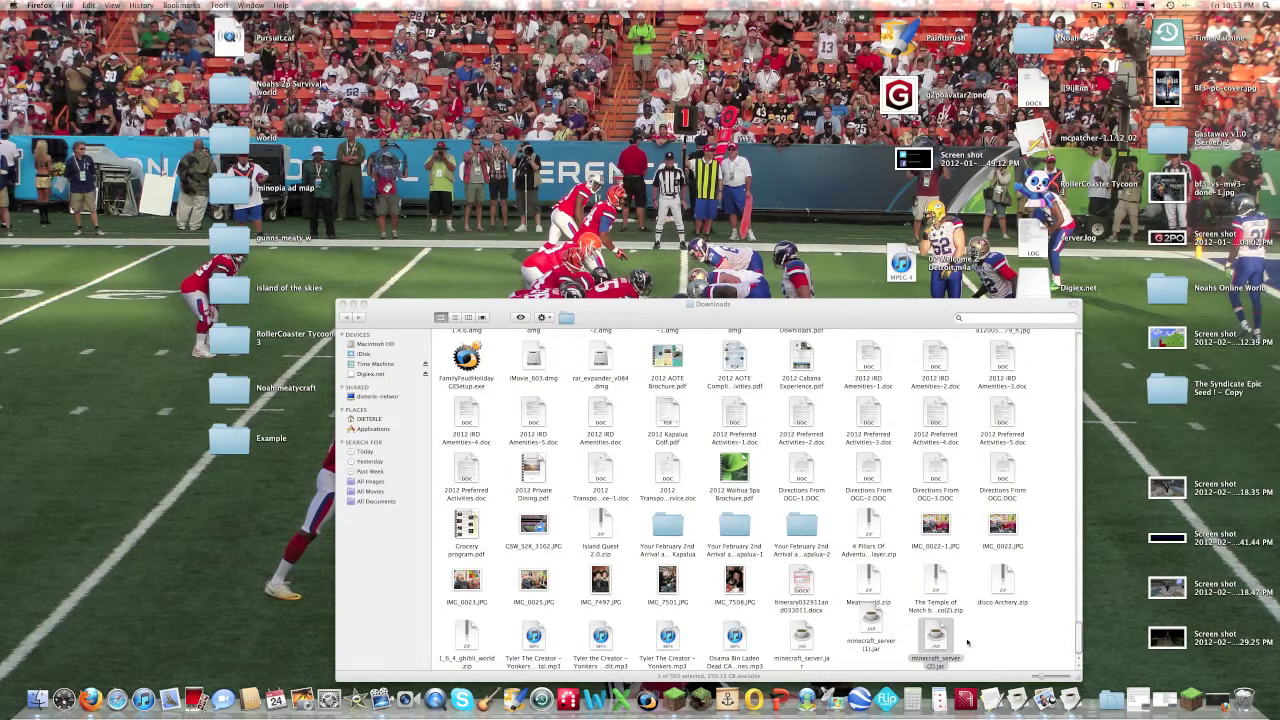
mouse_move(940, 636)
mouse_down()
mouse_move(1095, 519)
mouse_move(1119, 412)
mouse_move(995, 662)
mouse_move(948, 642)
mouse_up()
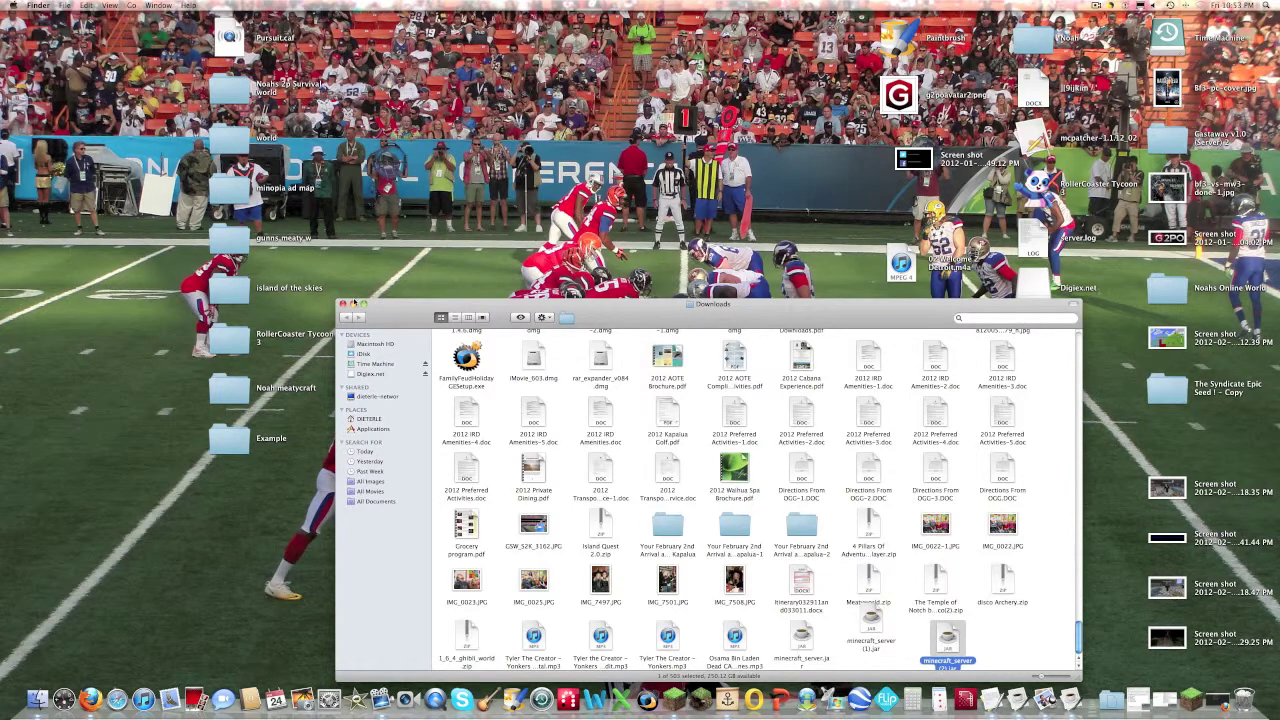
click(343, 304)
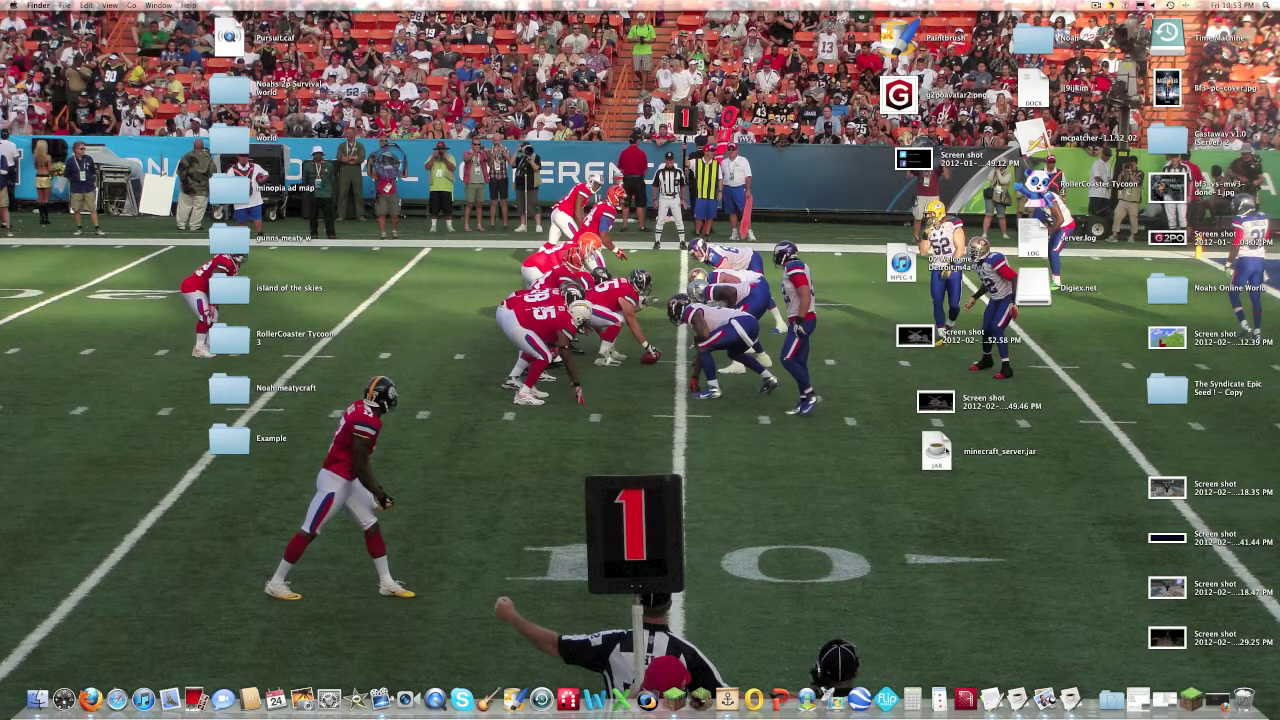
Step: Move the Example folder to the desktop centre and open it, discarding a stray untitled folder
click(938, 448)
click(811, 442)
right_click(443, 461)
click(493, 465)
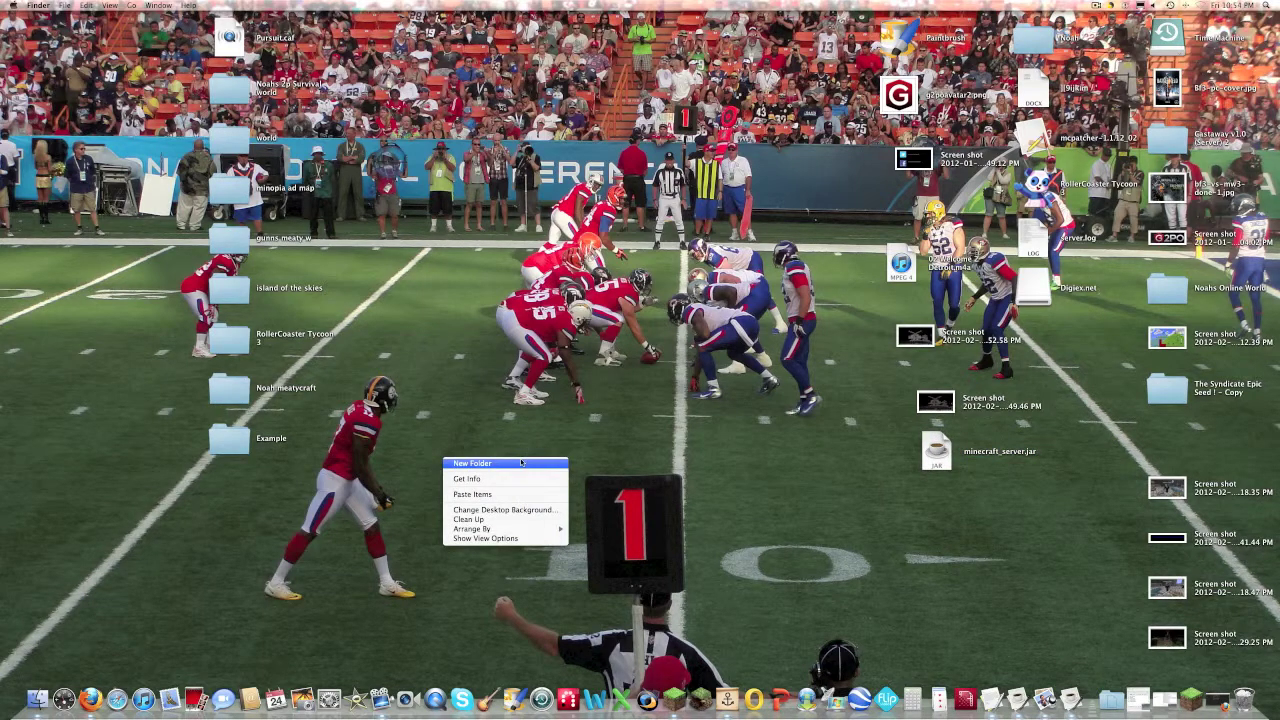
right_click(443, 456)
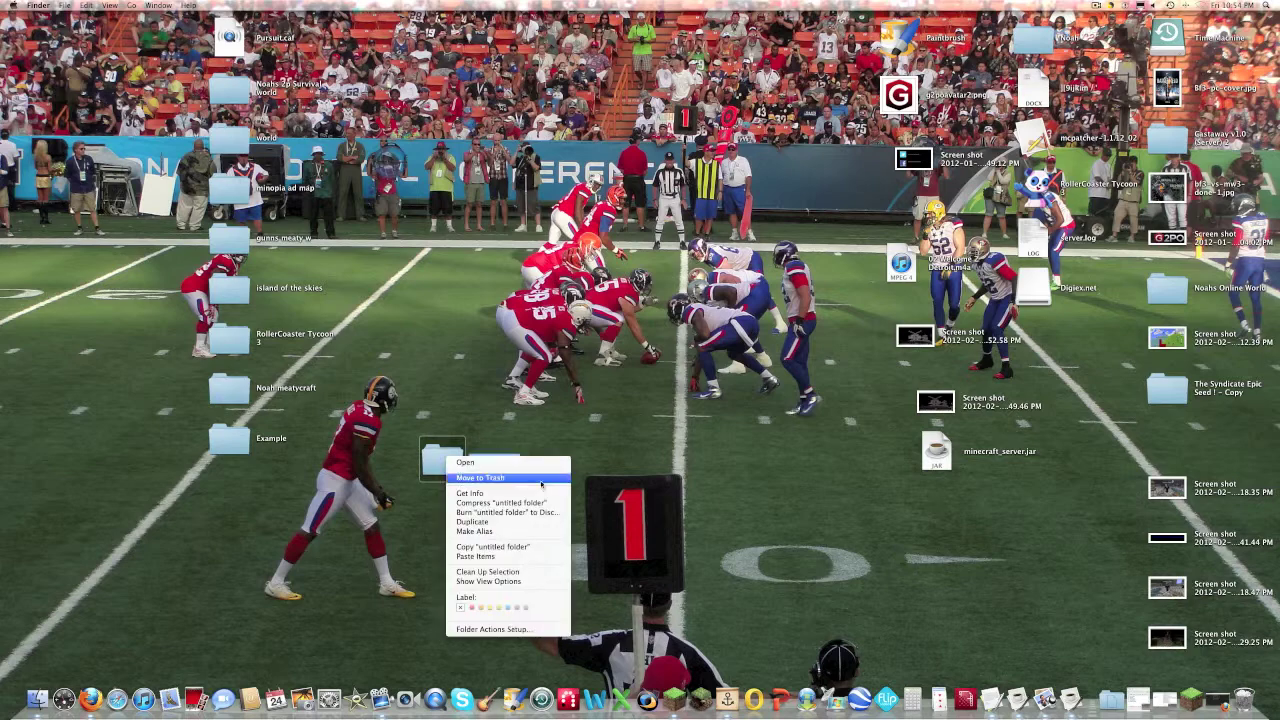
click(470, 467)
drag(245, 437, 523, 424)
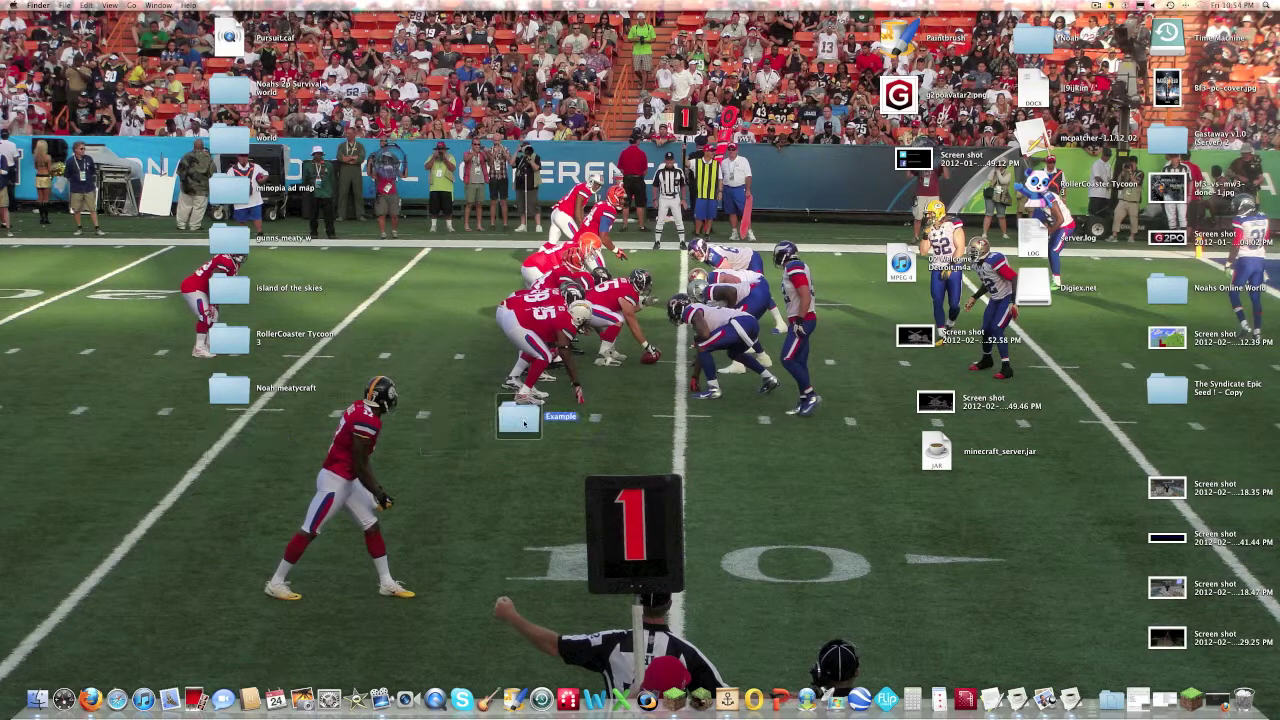
double_click(517, 425)
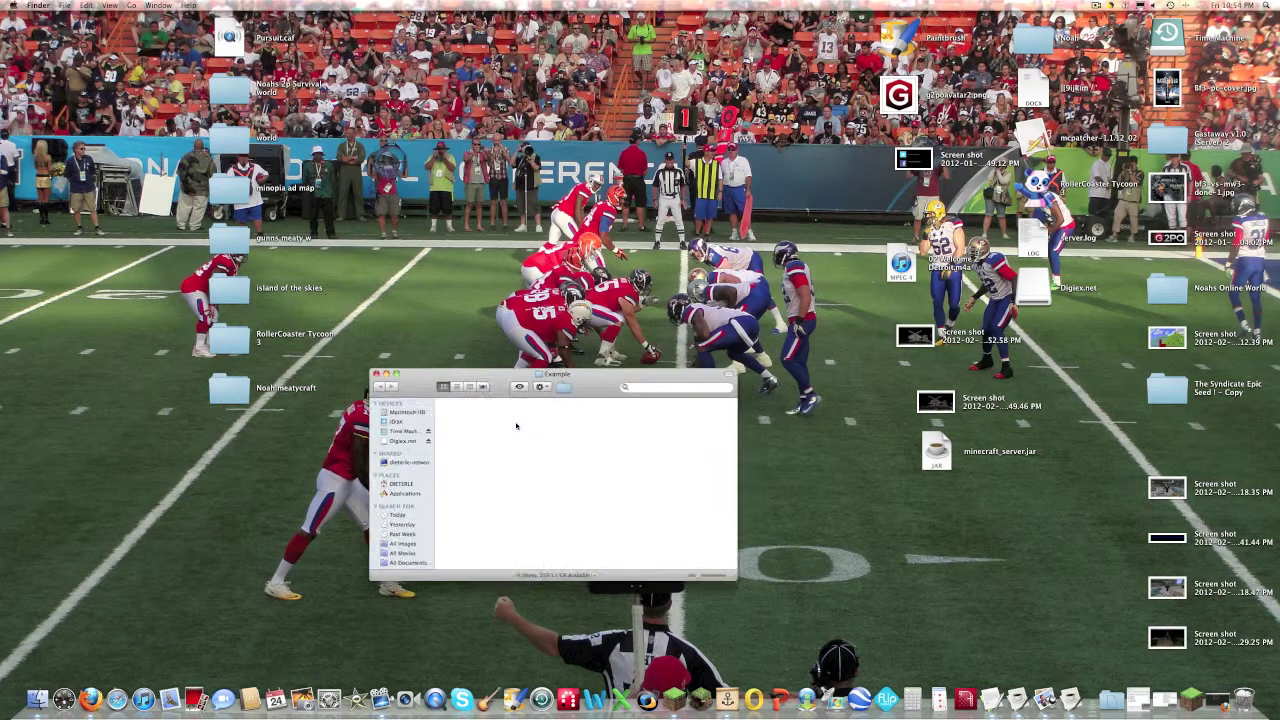
drag(584, 384, 584, 296)
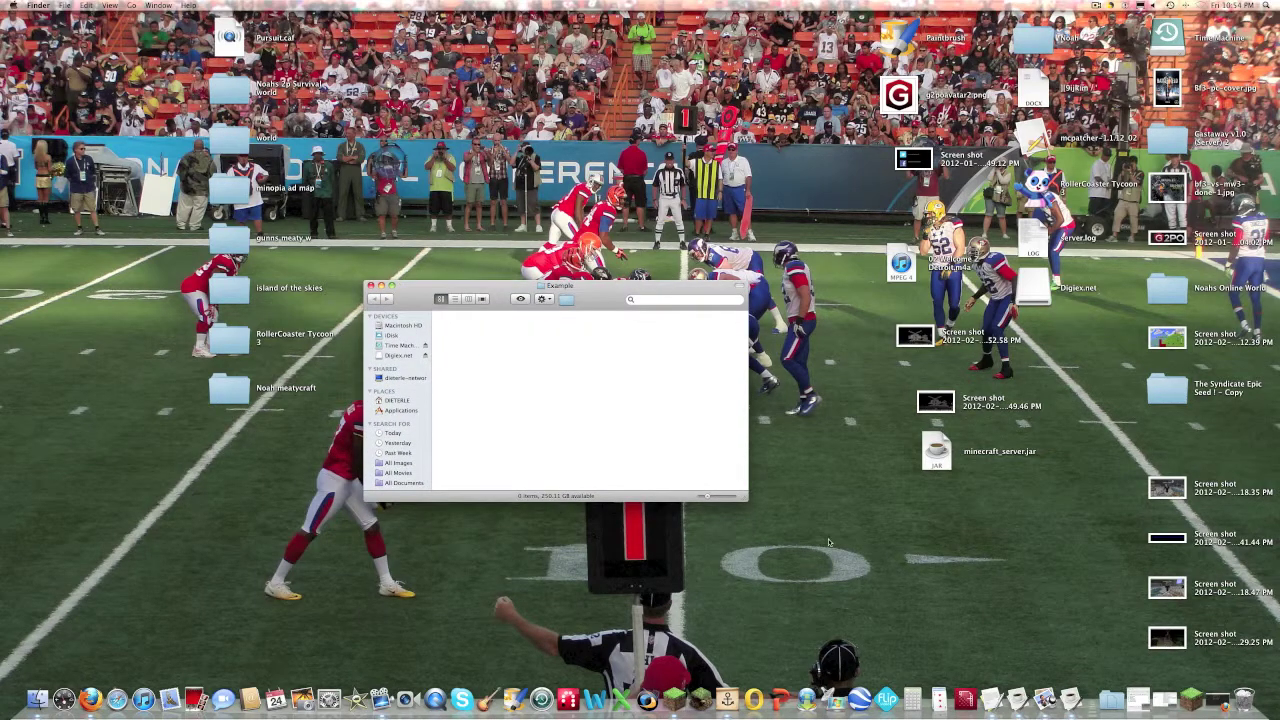
Step: Move minecraft_server.jar into the Example folder and launch the server from there
drag(940, 458, 526, 380)
double_click(526, 380)
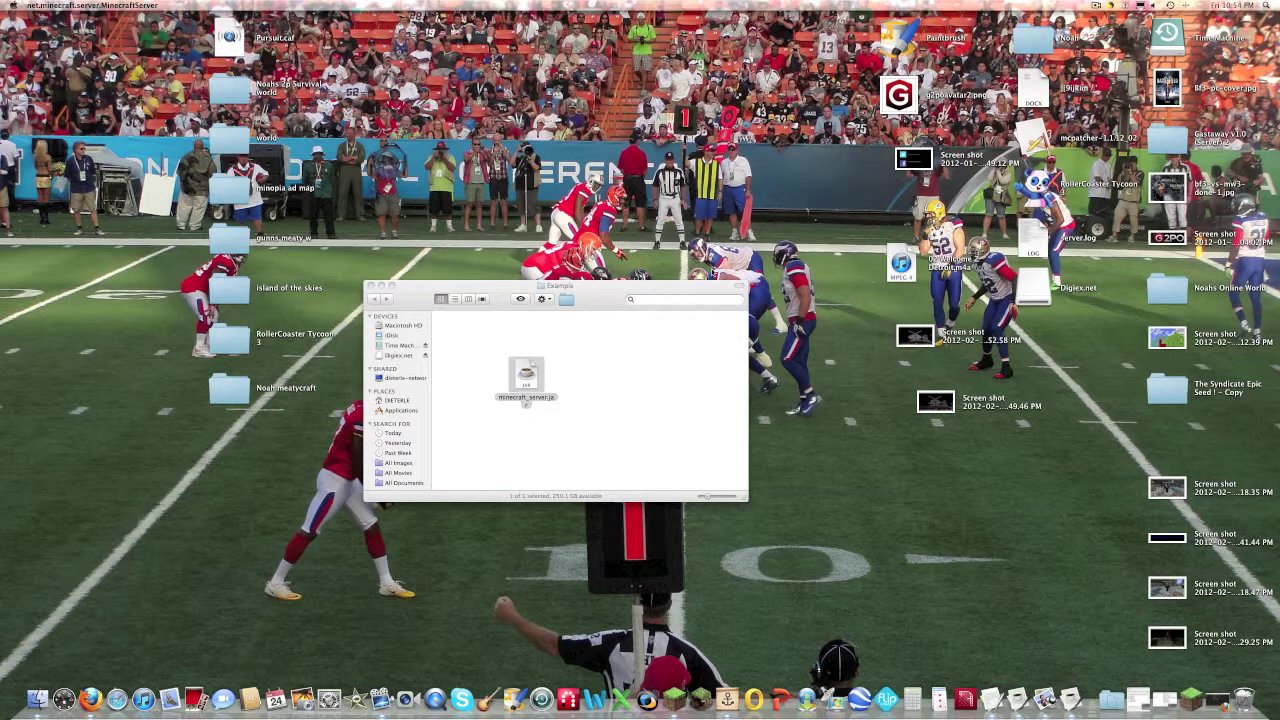
click(525, 390)
drag(525, 390, 483, 338)
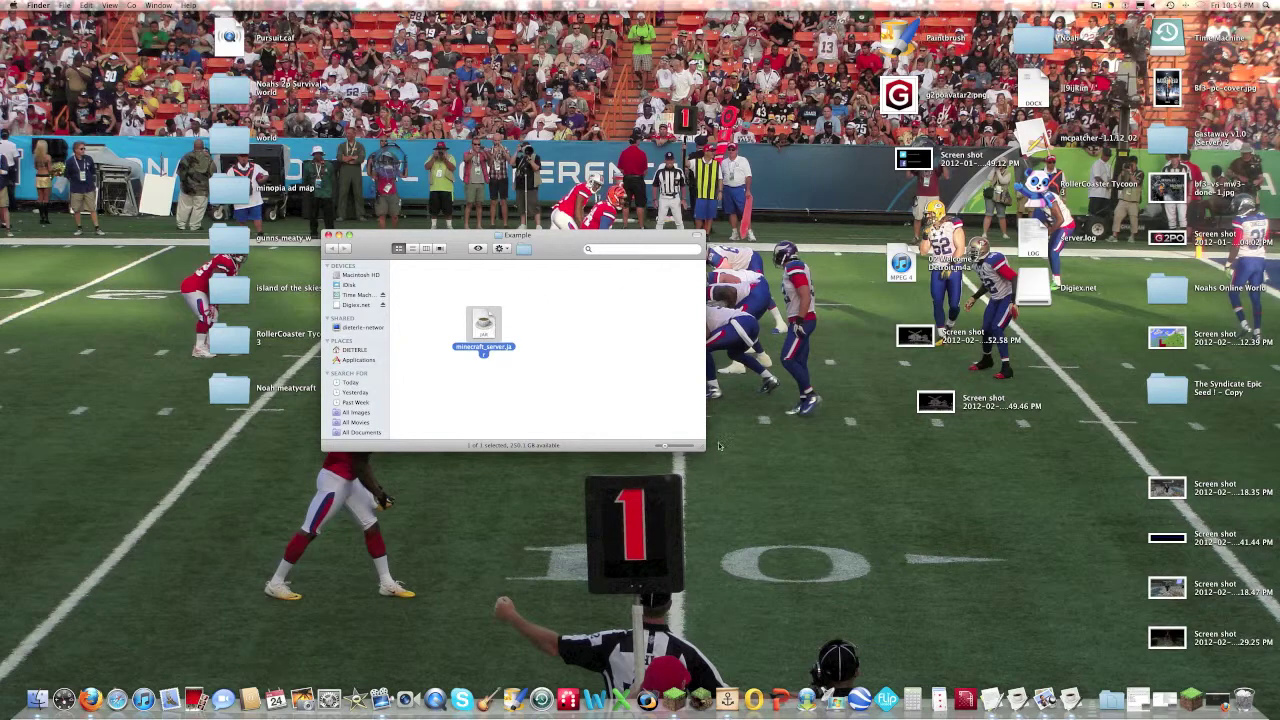
drag(690, 446, 634, 522)
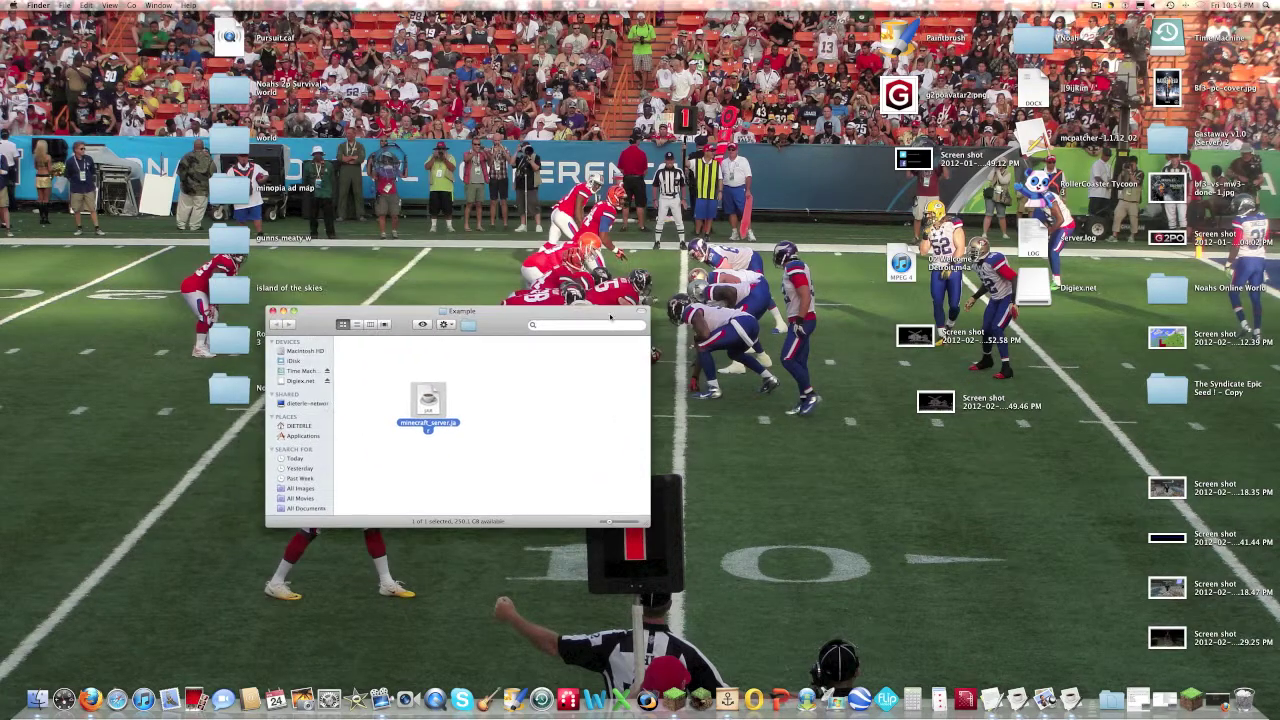
double_click(438, 405)
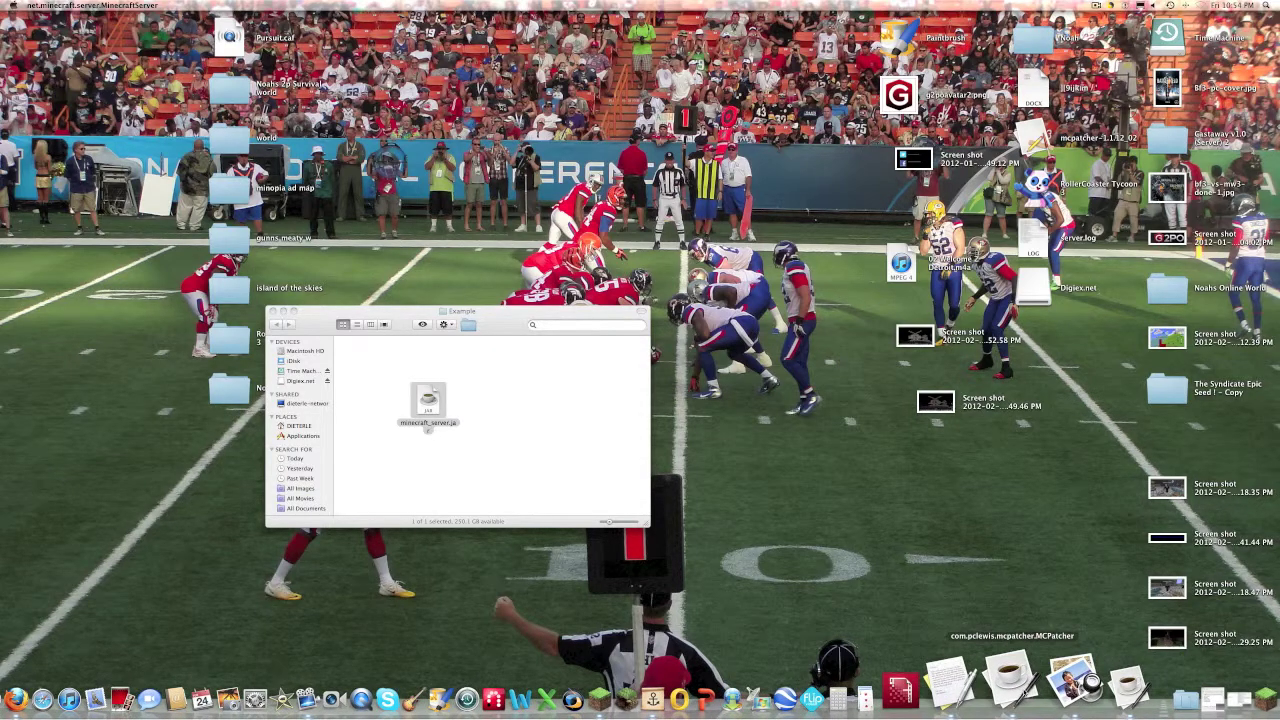
Step: Quit the running server, relaunch minecraft_server.jar, and let it finish loading to Done
click(1070, 684)
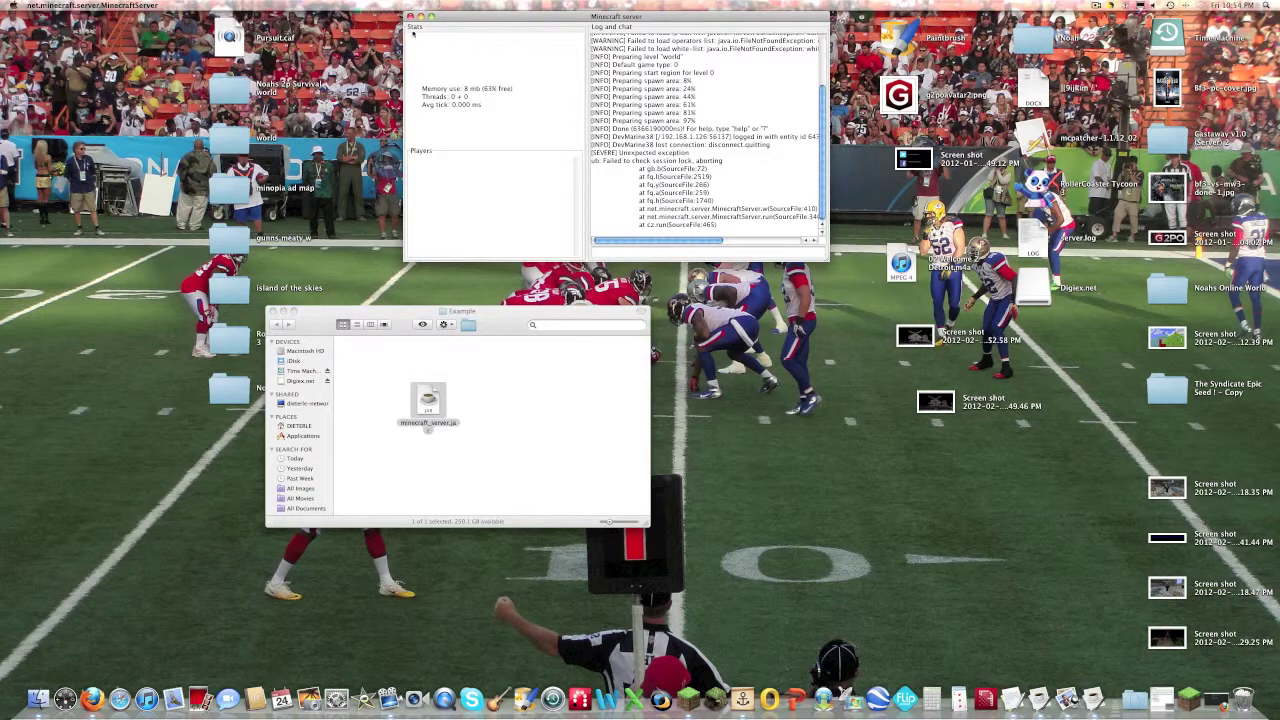
click(409, 17)
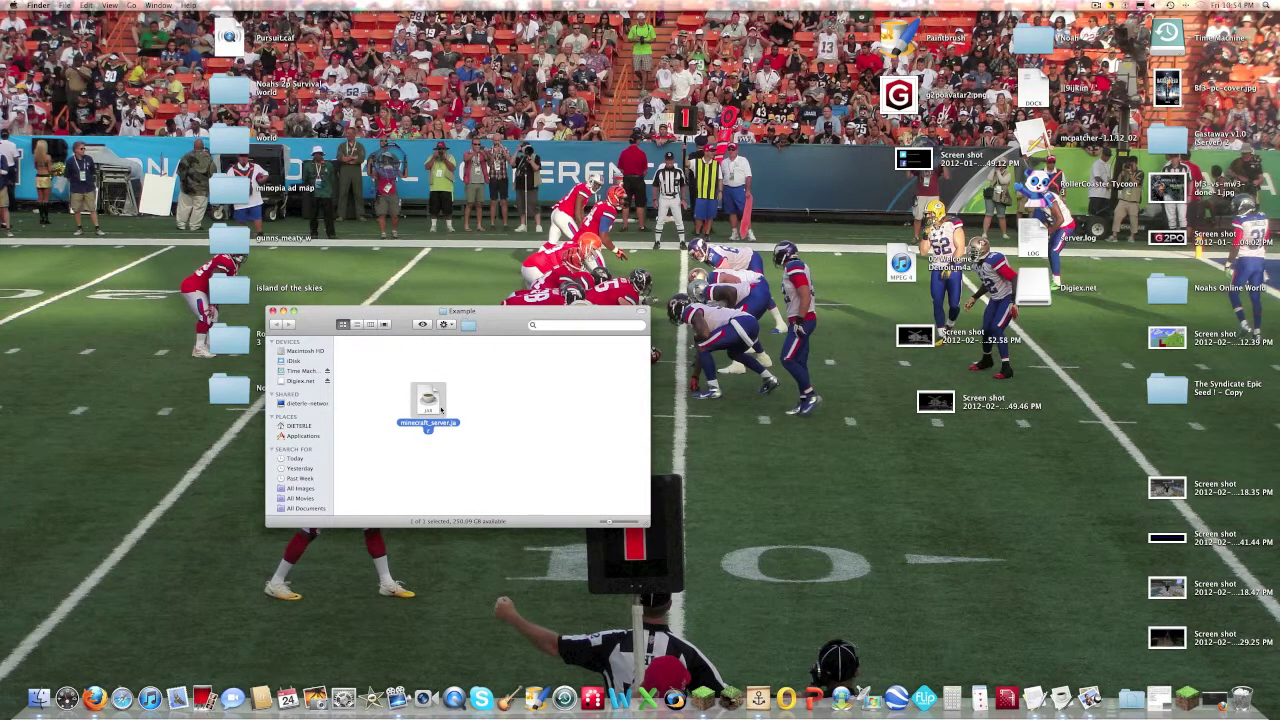
double_click(441, 409)
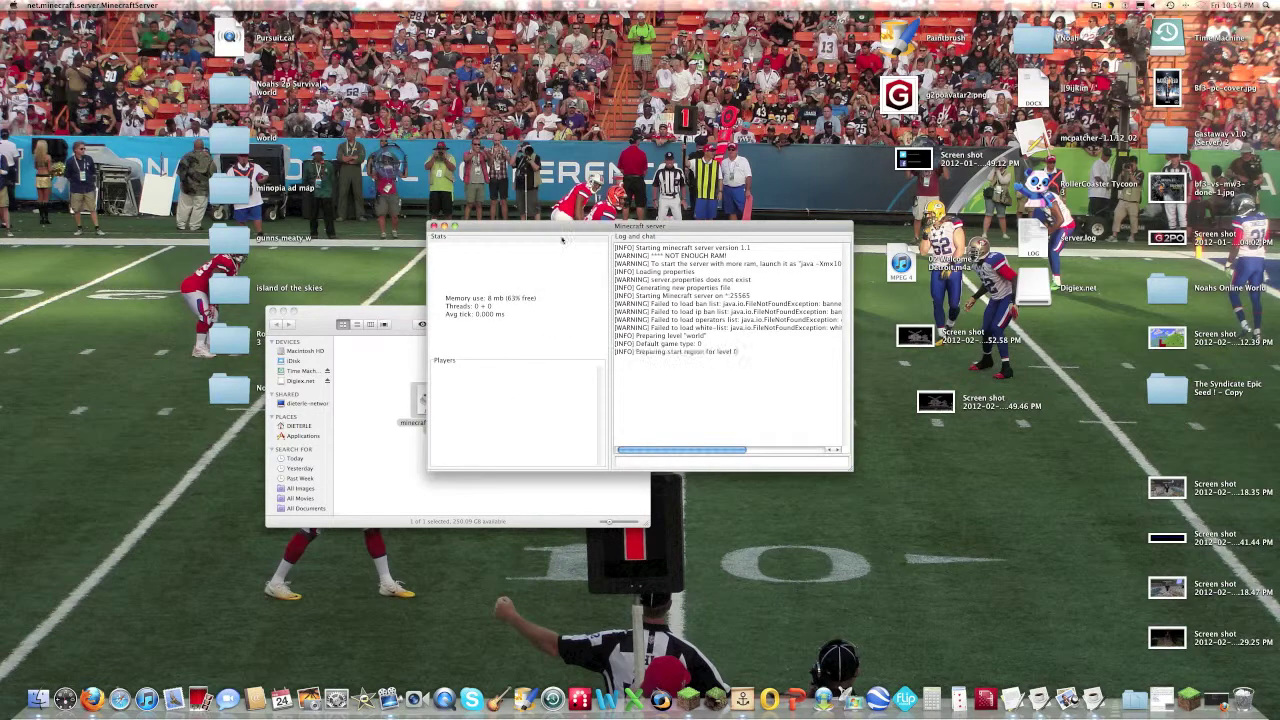
drag(574, 228, 548, 46)
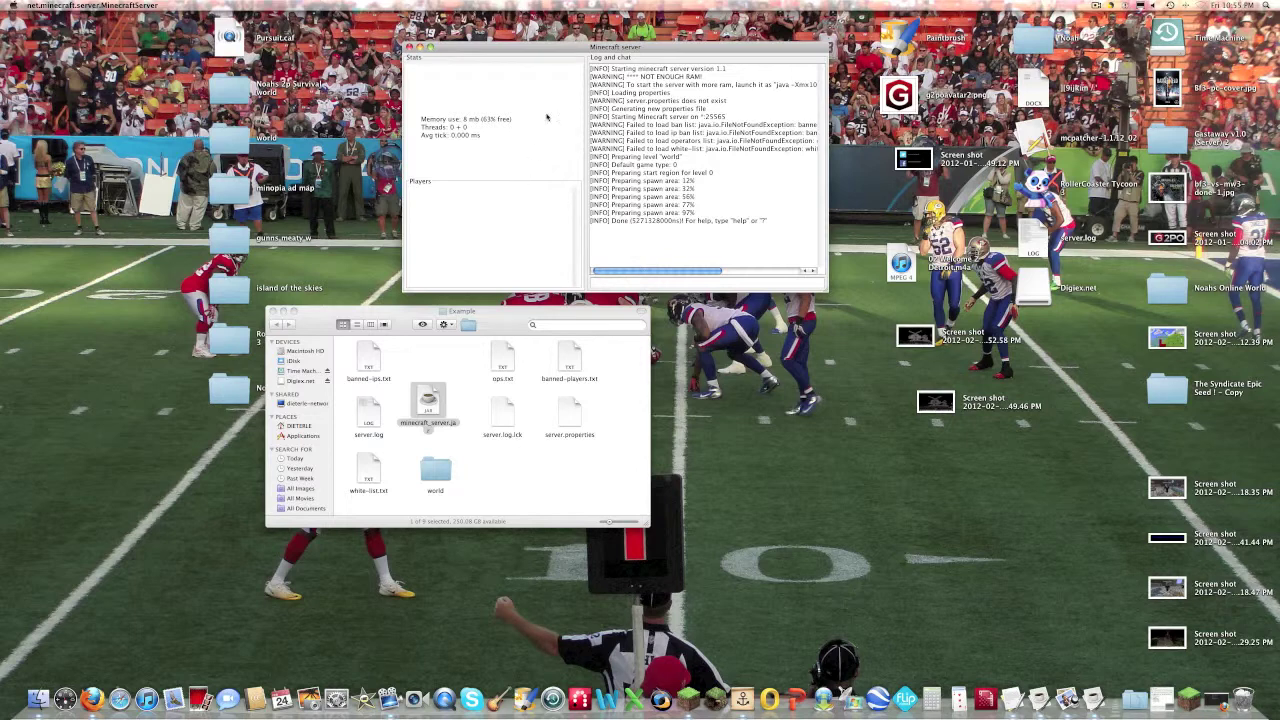
click(489, 338)
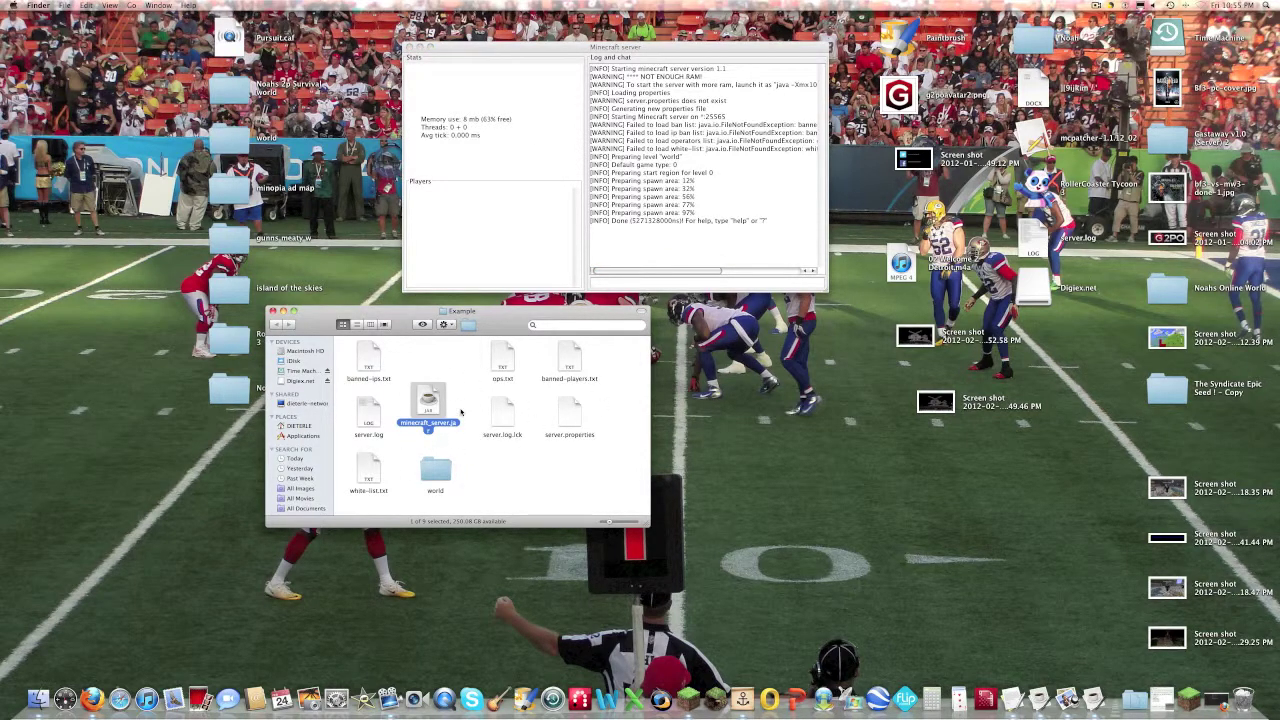
click(528, 386)
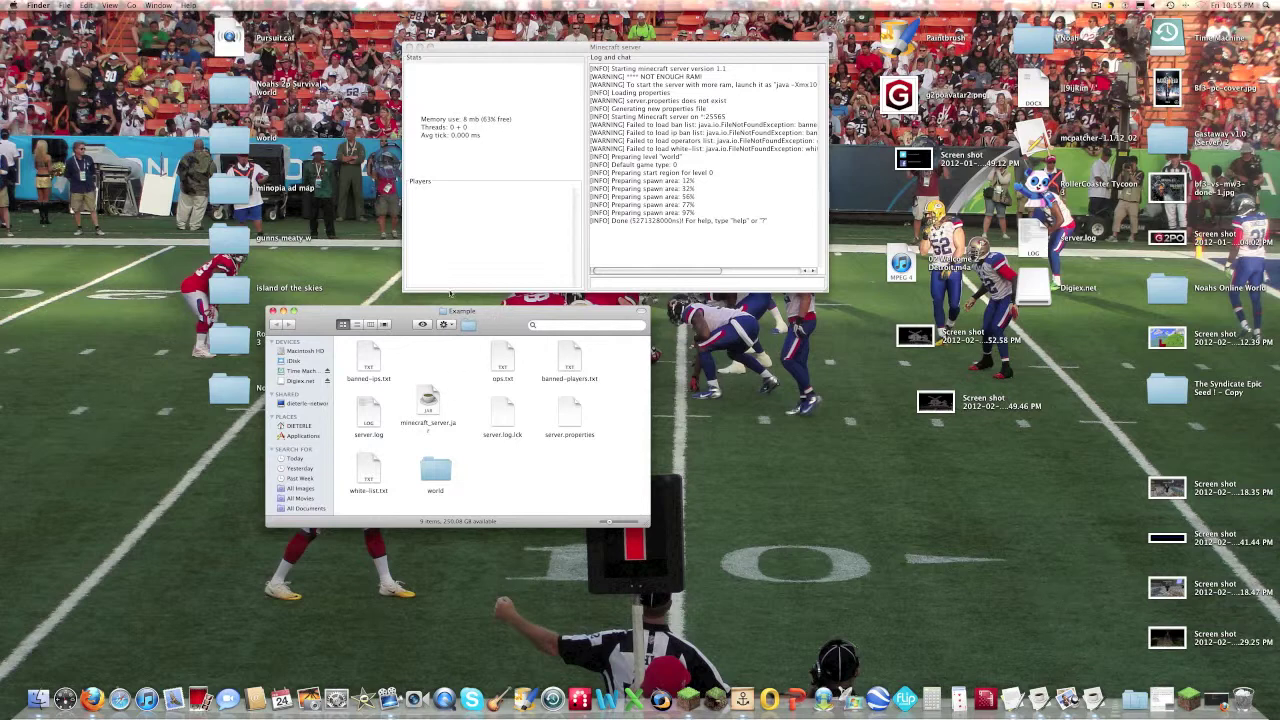
drag(468, 318, 468, 312)
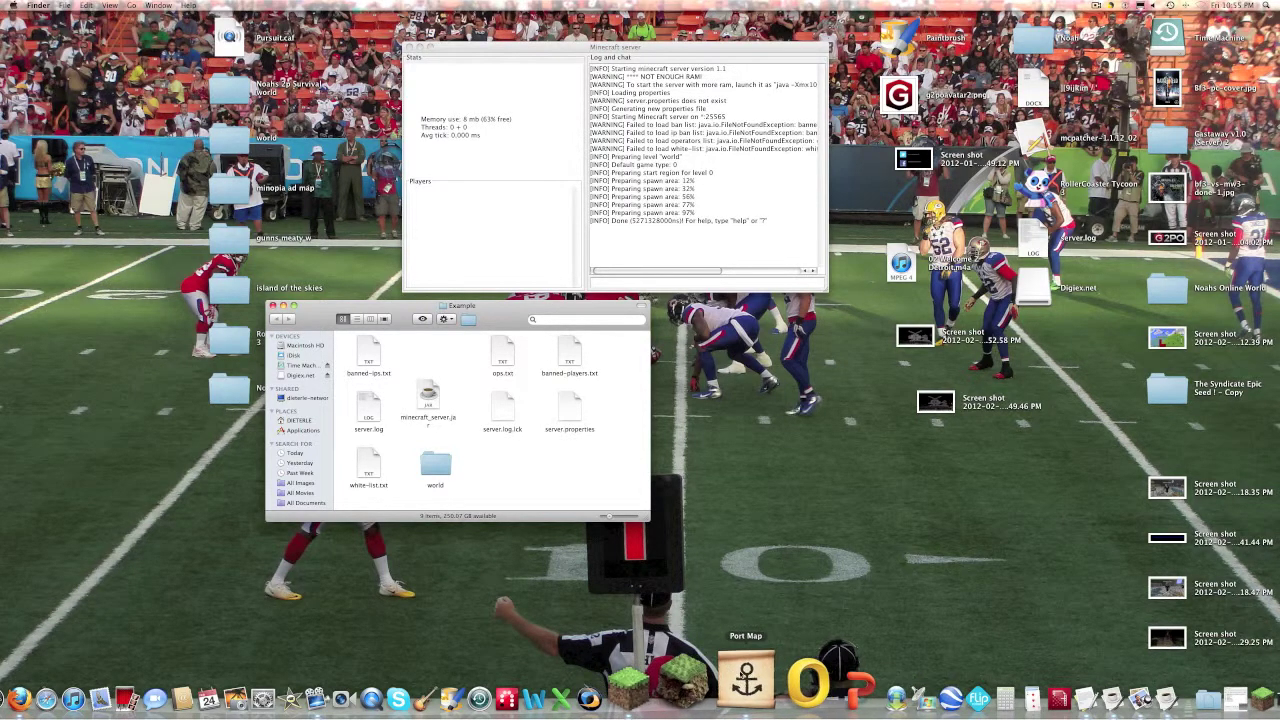
Step: Add the minecraft port mapping for port 25565 in Port Map
click(748, 686)
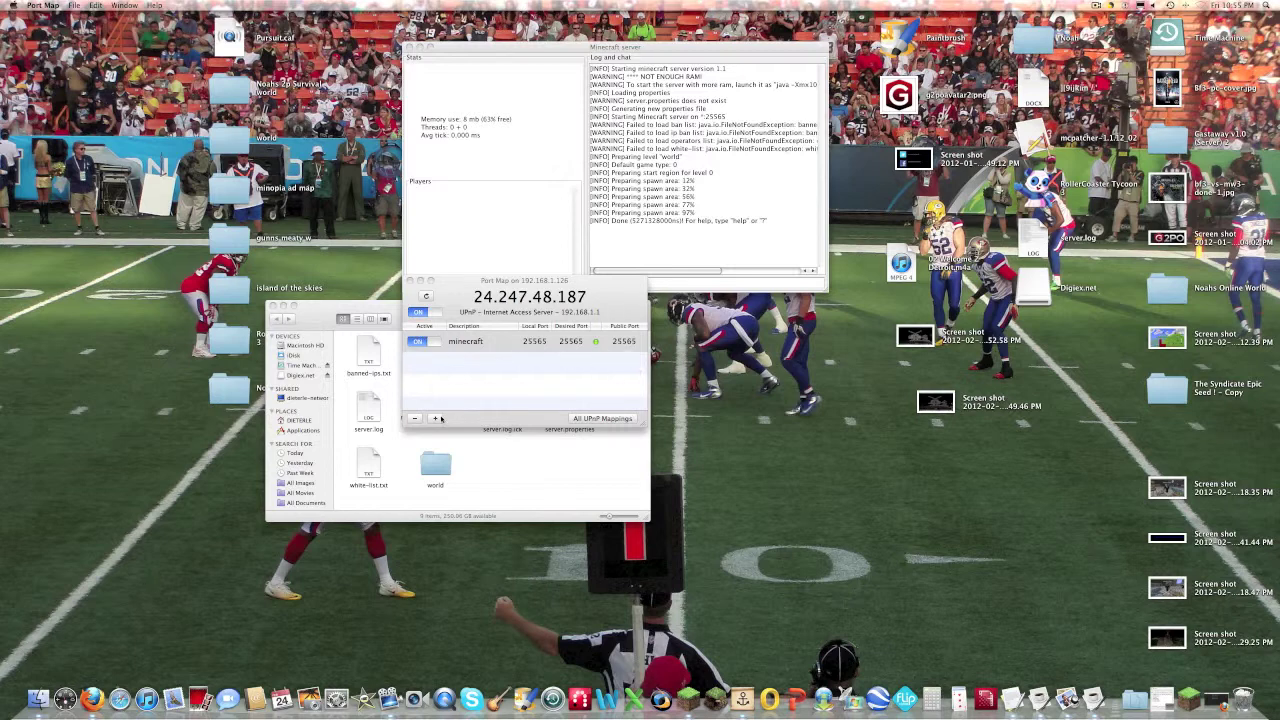
click(437, 418)
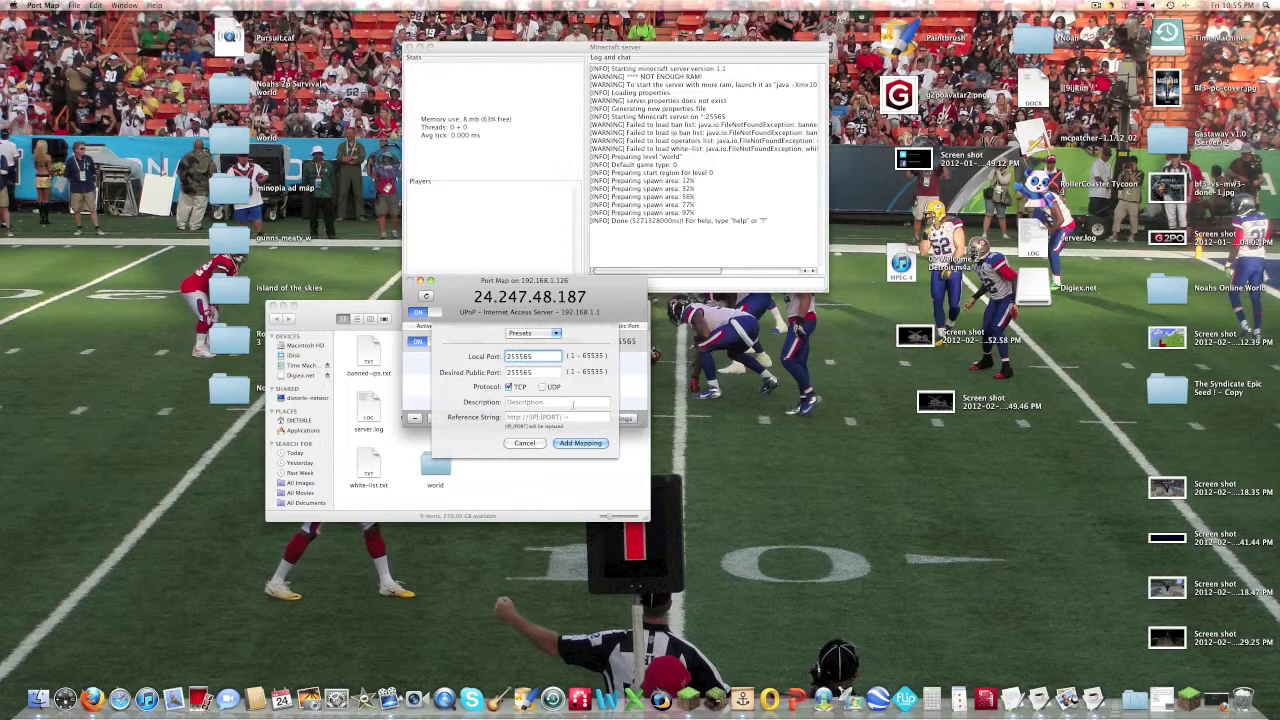
key(Return)
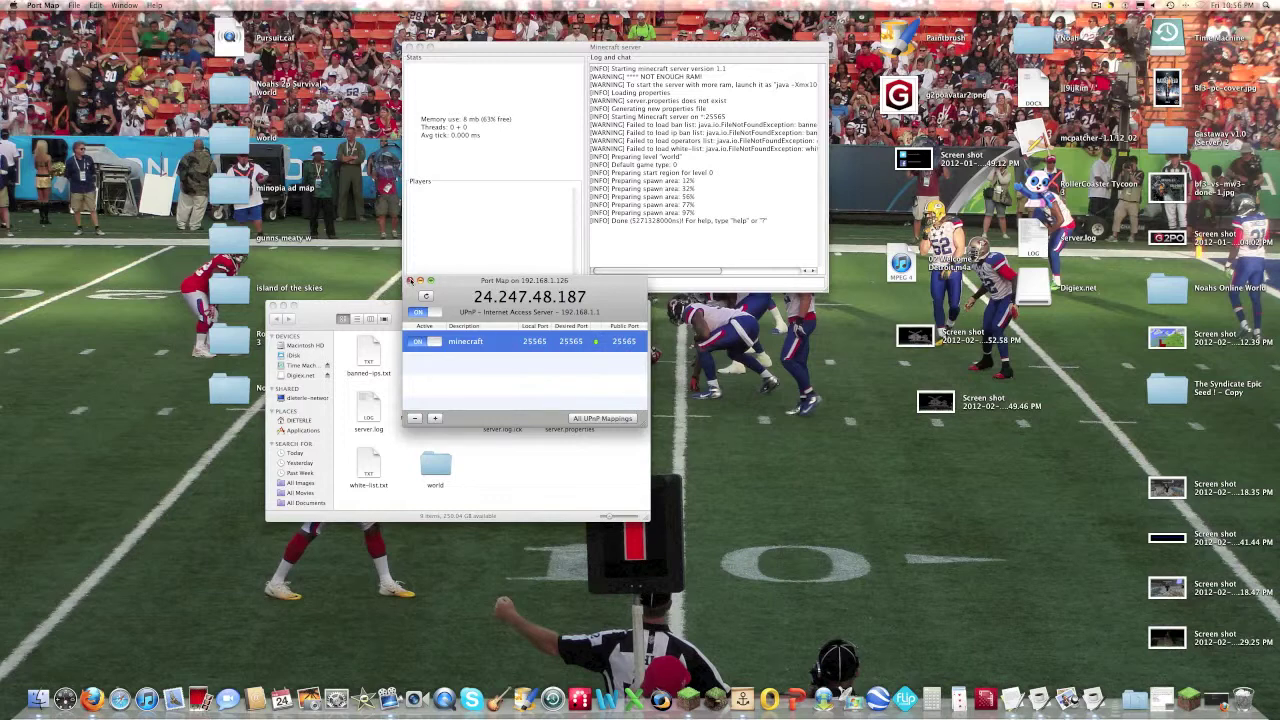
drag(532, 297, 617, 290)
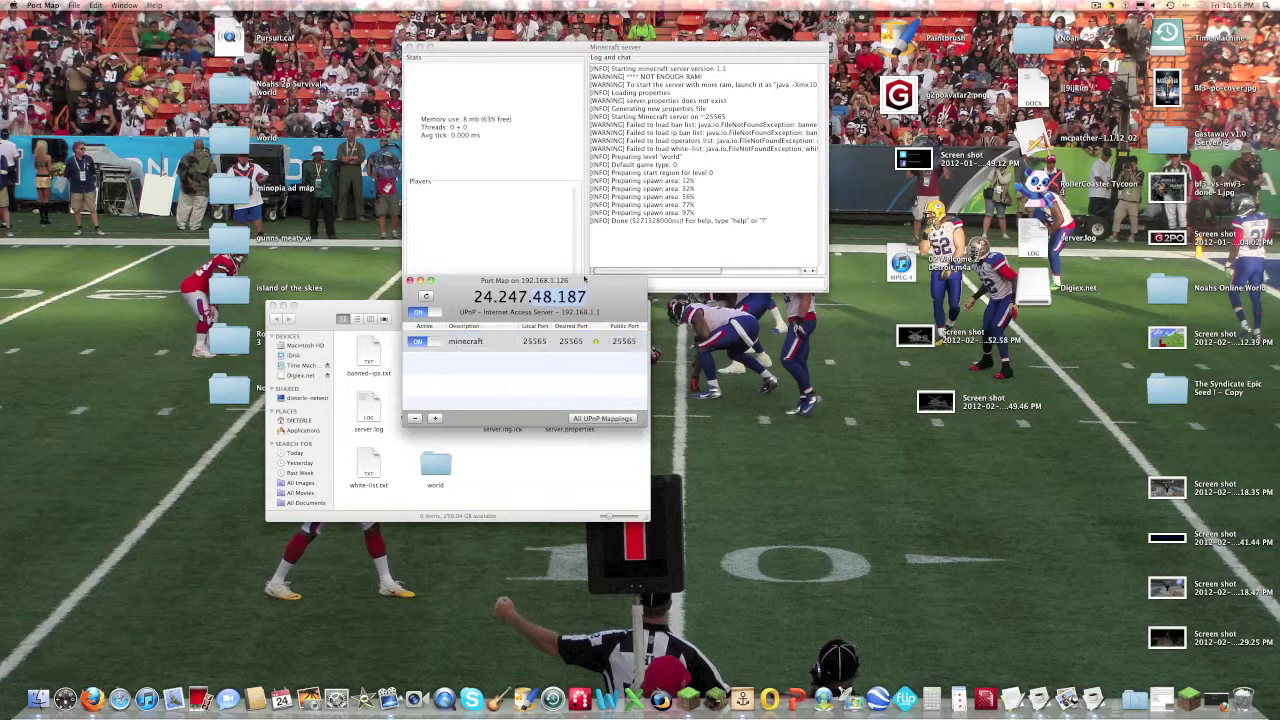
drag(458, 274, 476, 138)
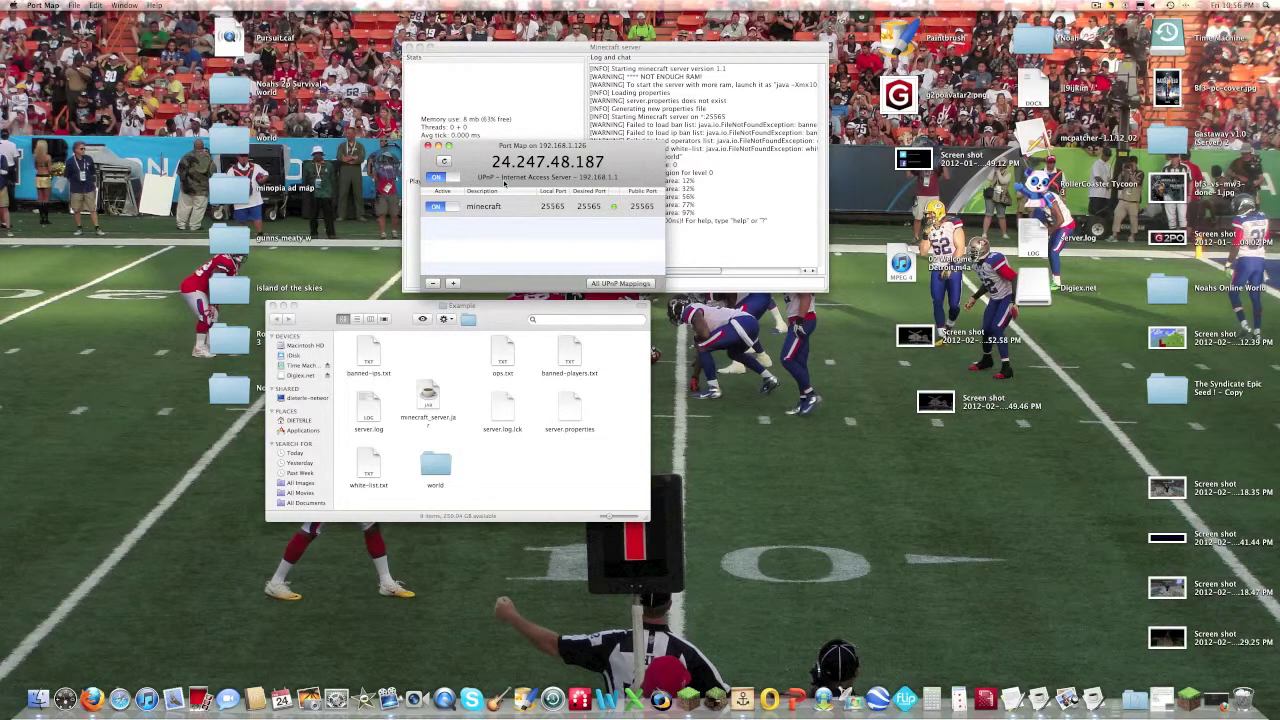
drag(490, 162, 604, 162)
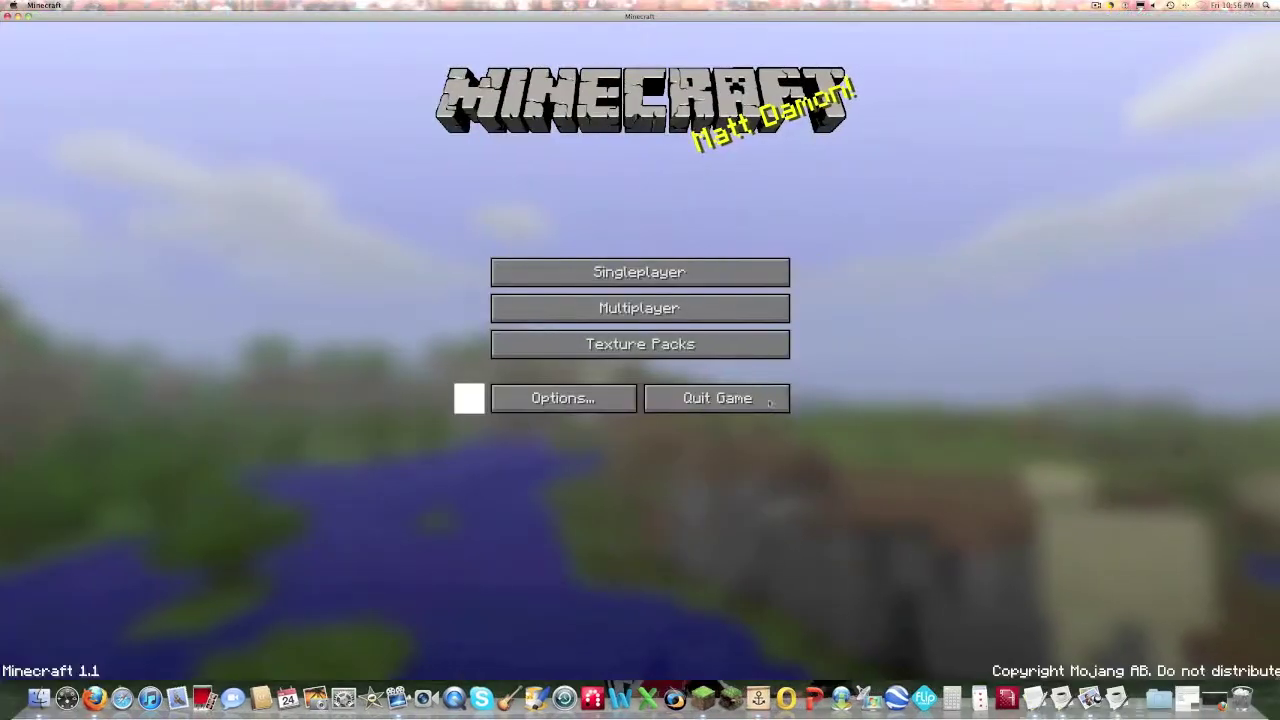
Step: Start adding a server in the Multiplayer list, then cancel back to the main menu
click(743, 306)
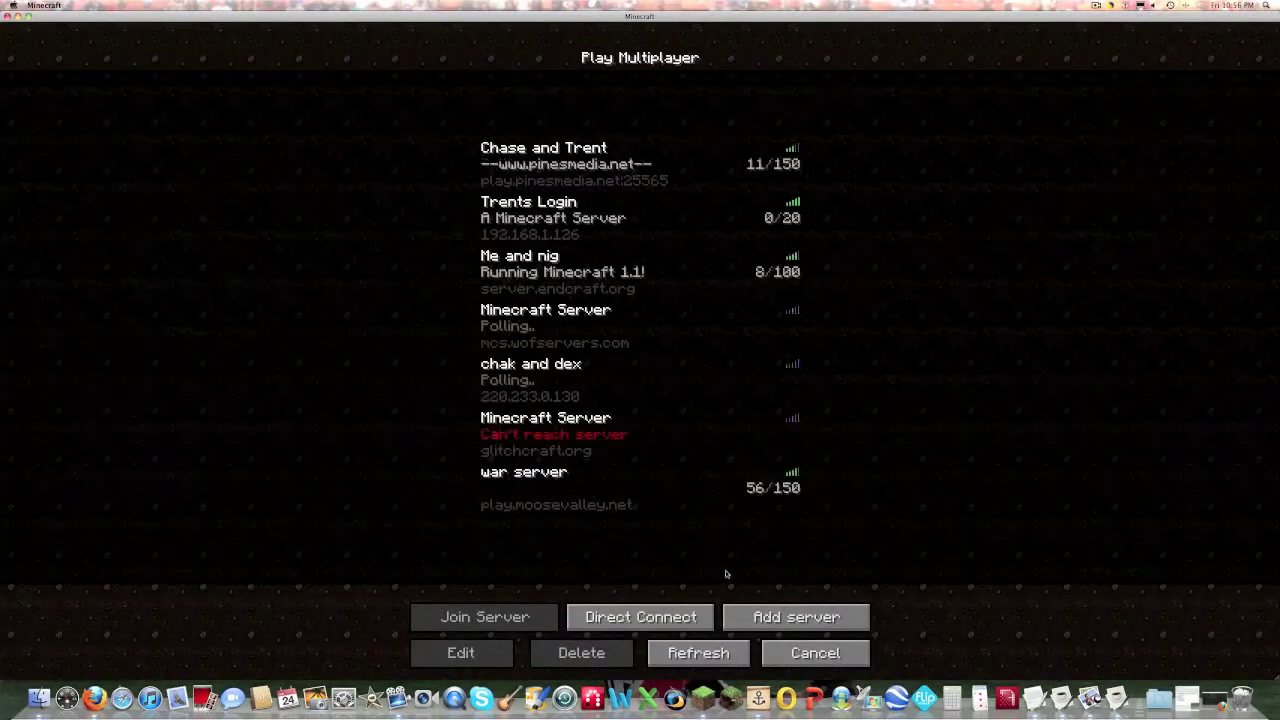
click(792, 627)
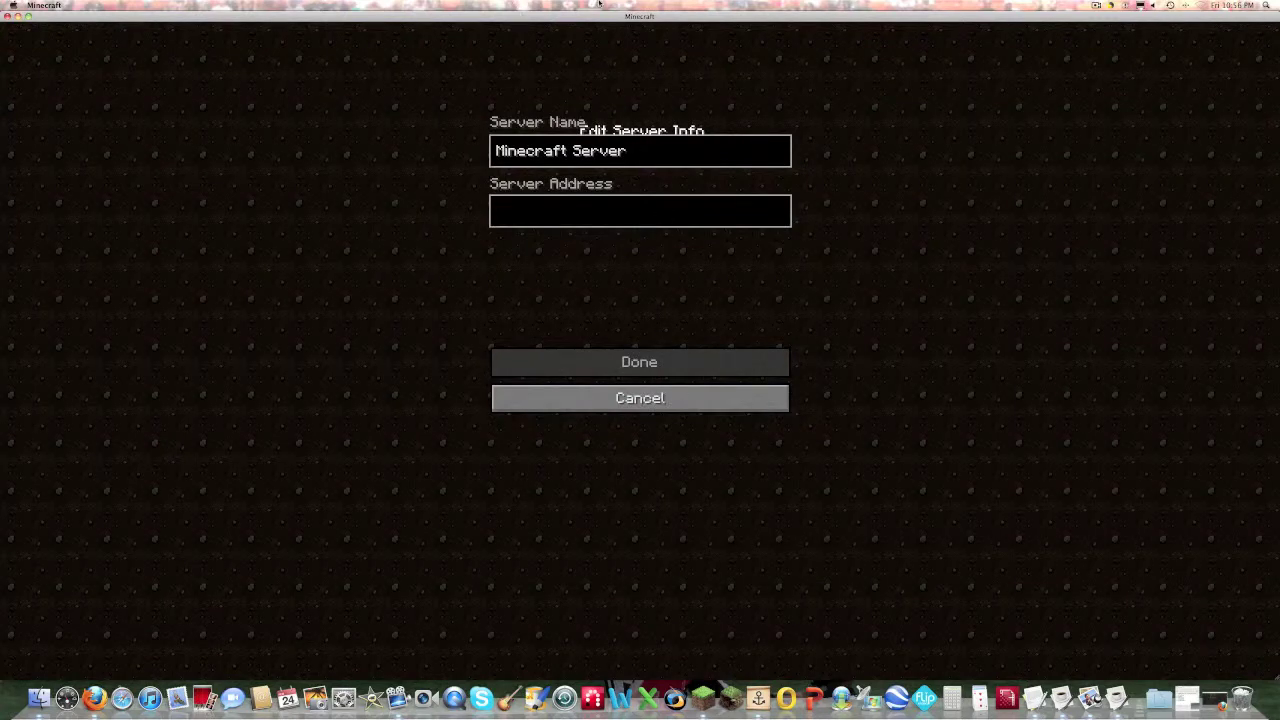
drag(557, 17, 589, 339)
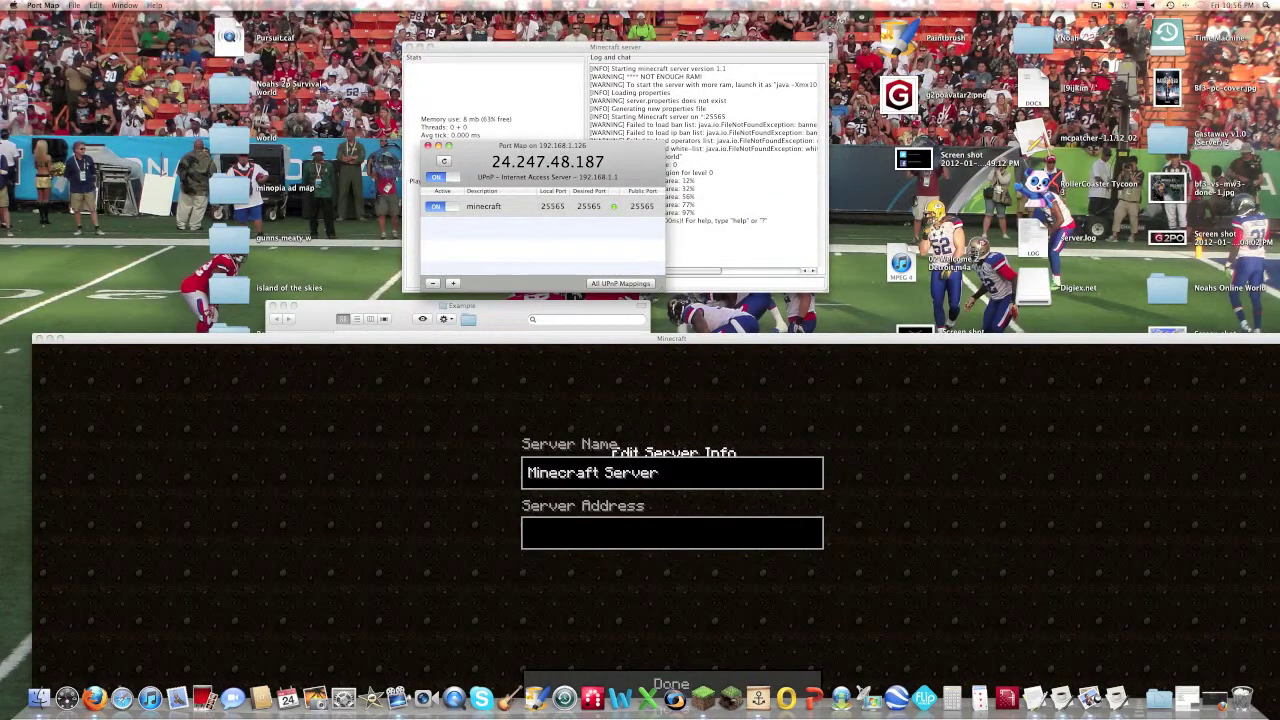
drag(533, 146, 542, 146)
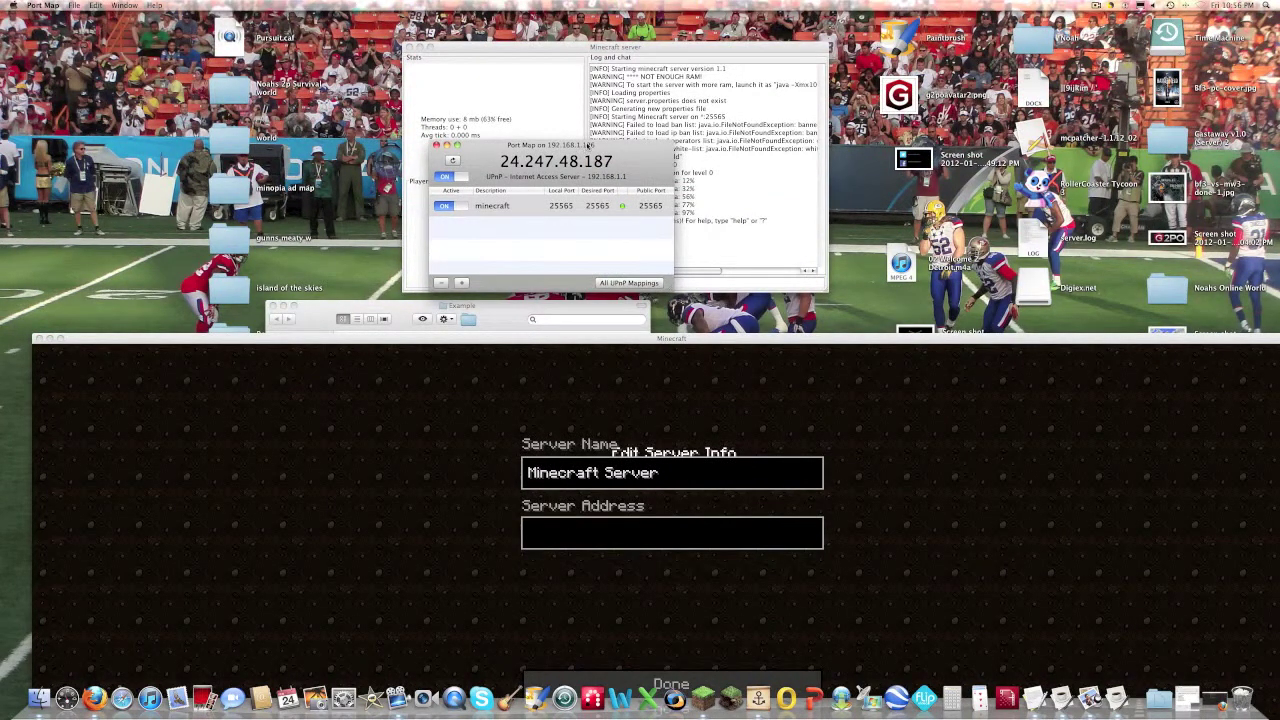
click(578, 345)
drag(581, 336, 563, 14)
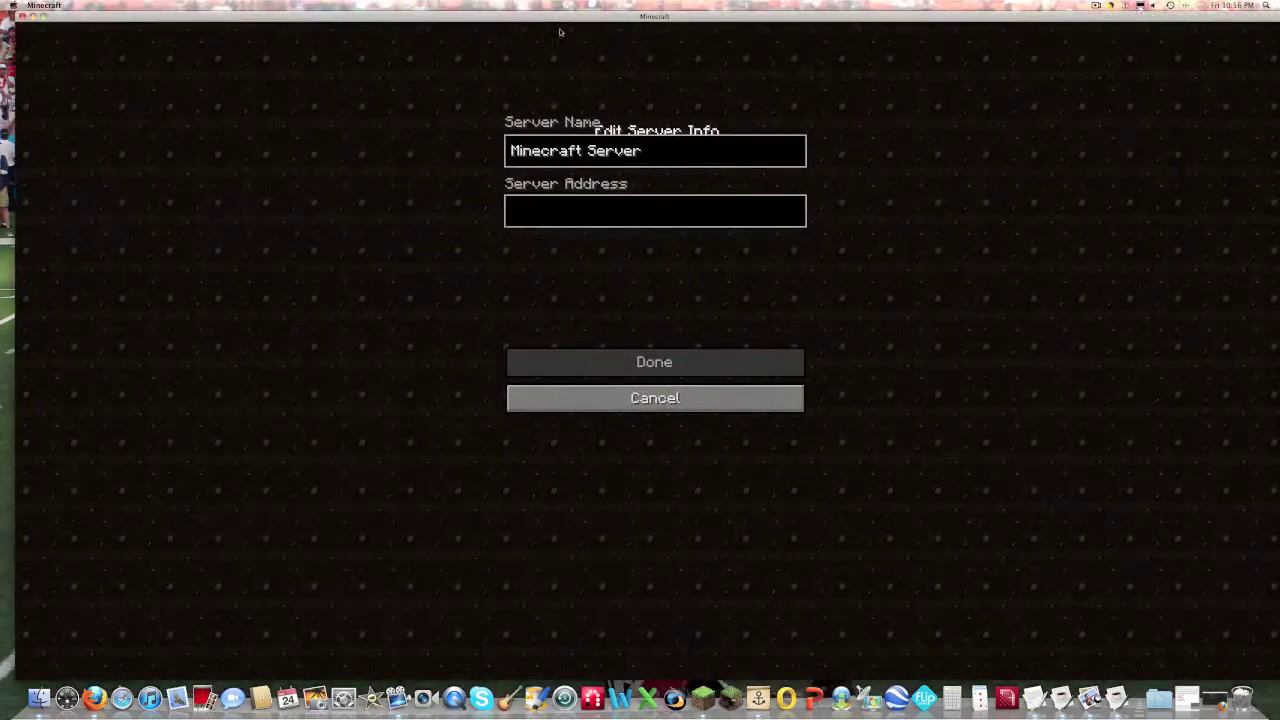
click(530, 398)
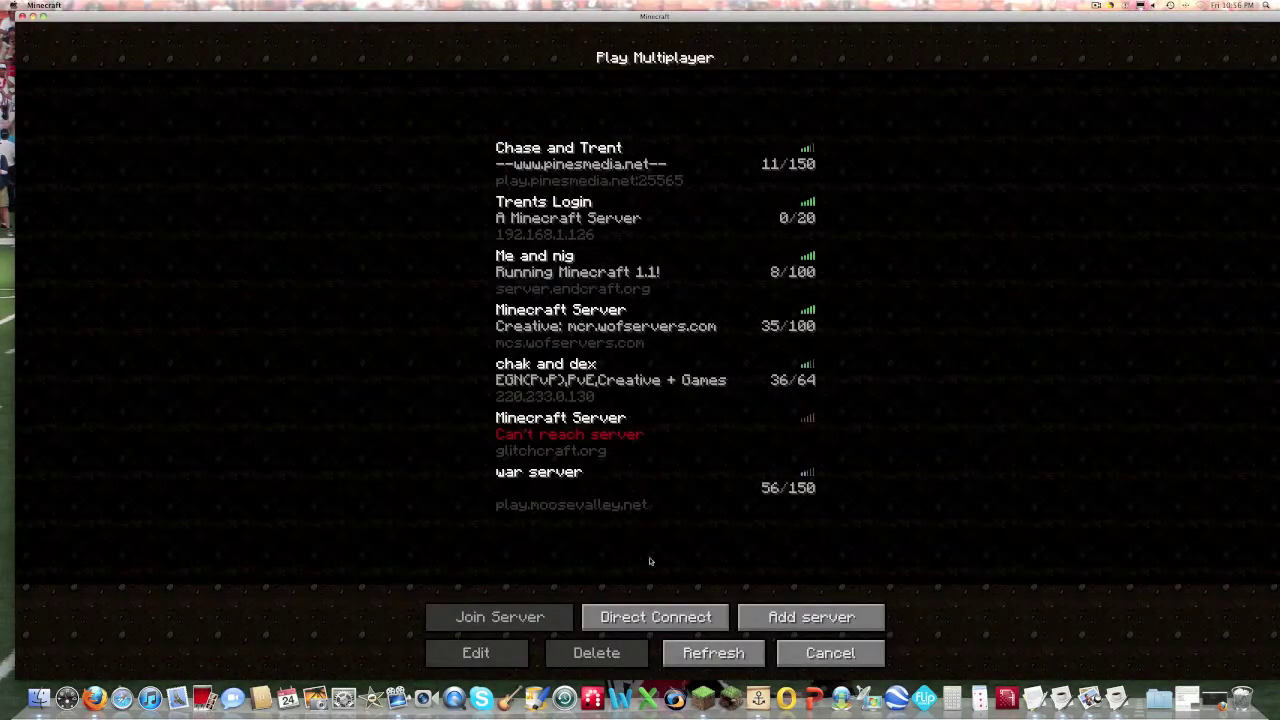
click(830, 652)
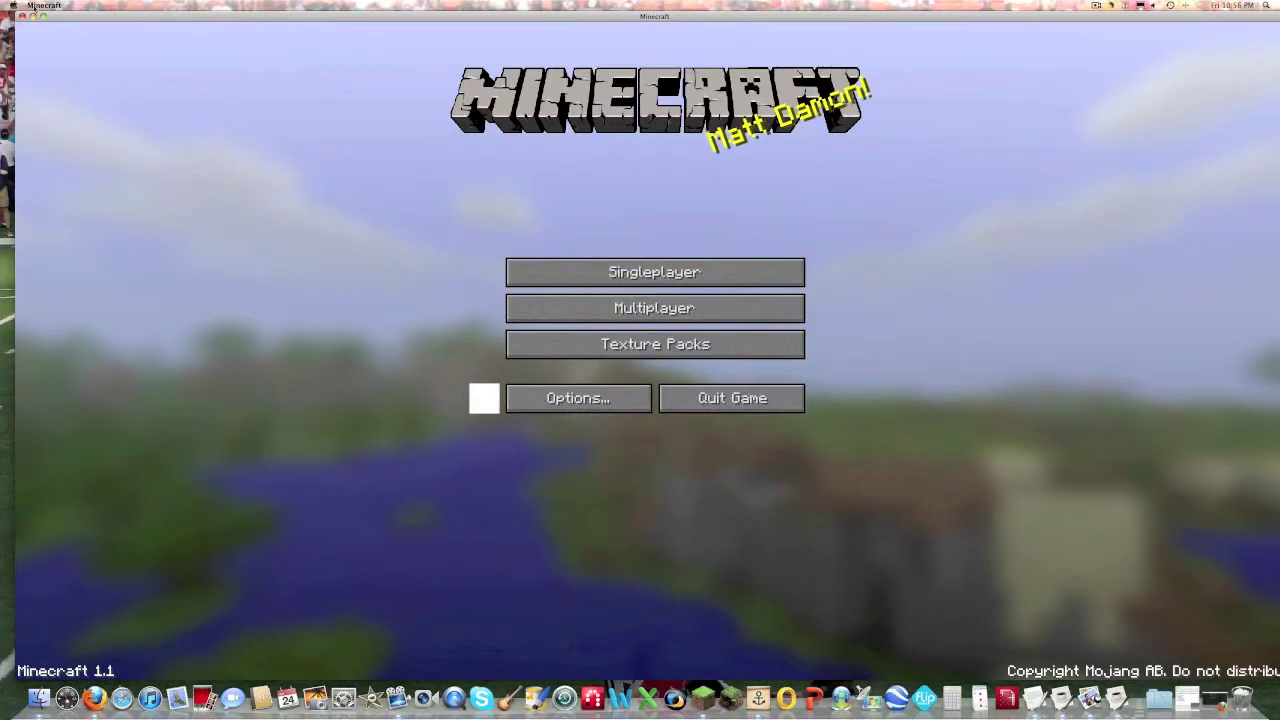
Step: Check the version in About Minecraft, then join the 192.168.1.126 server from Multiplayer
key(super+m)
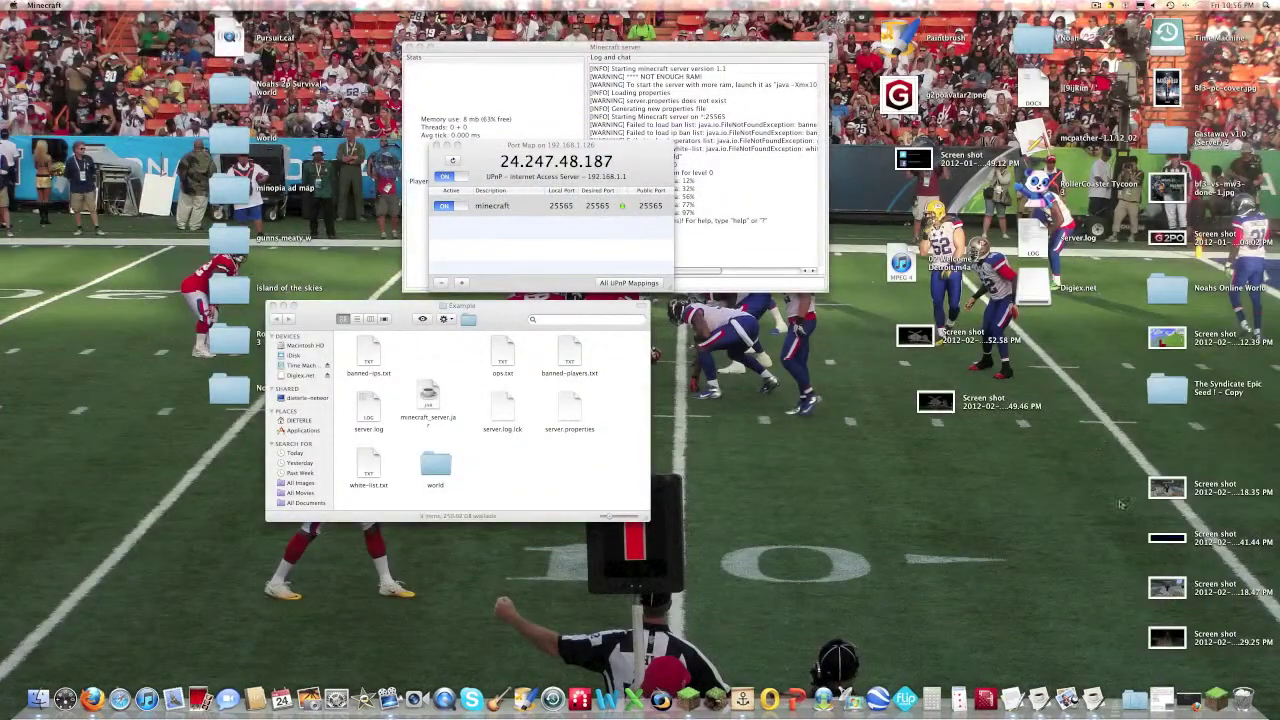
click(1214, 703)
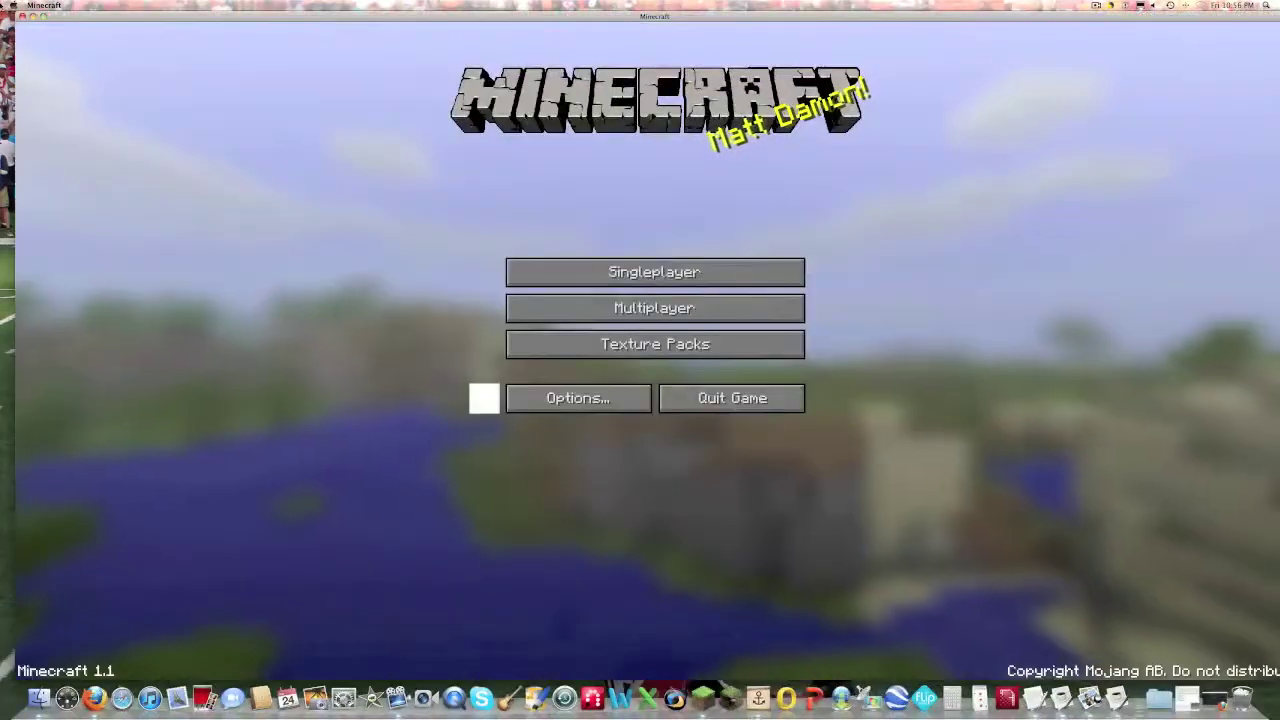
click(44, 5)
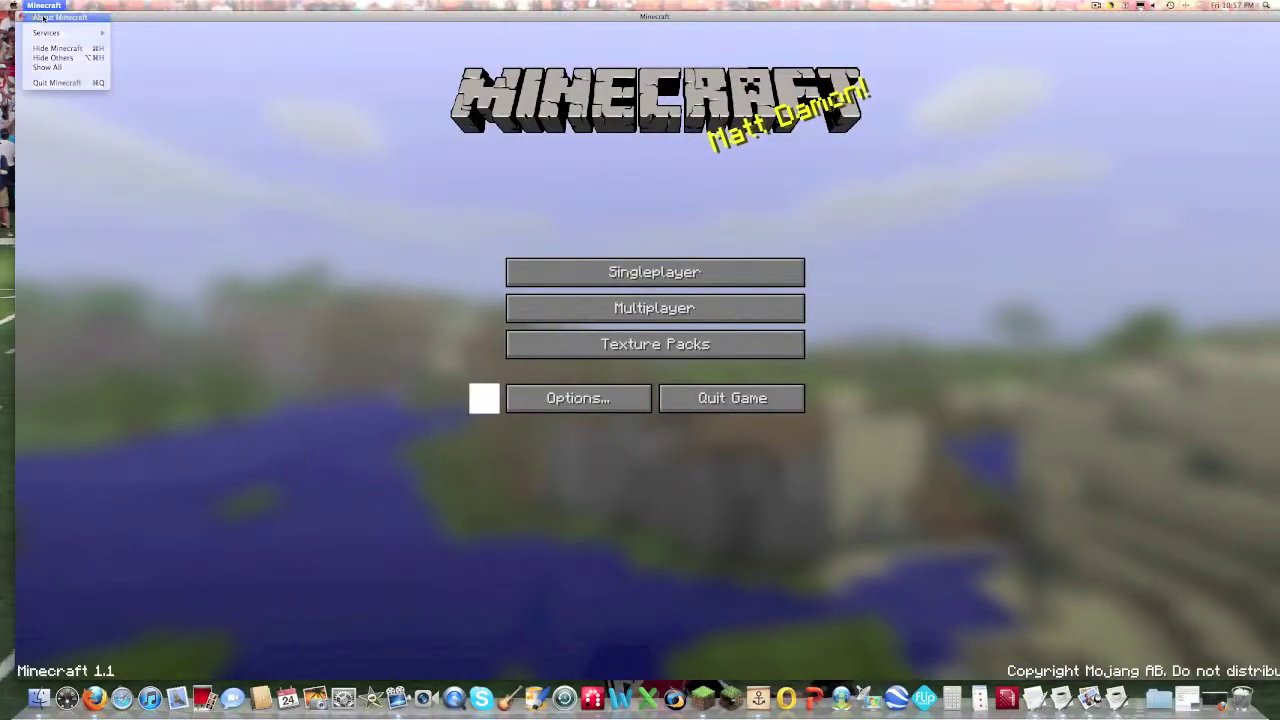
click(62, 19)
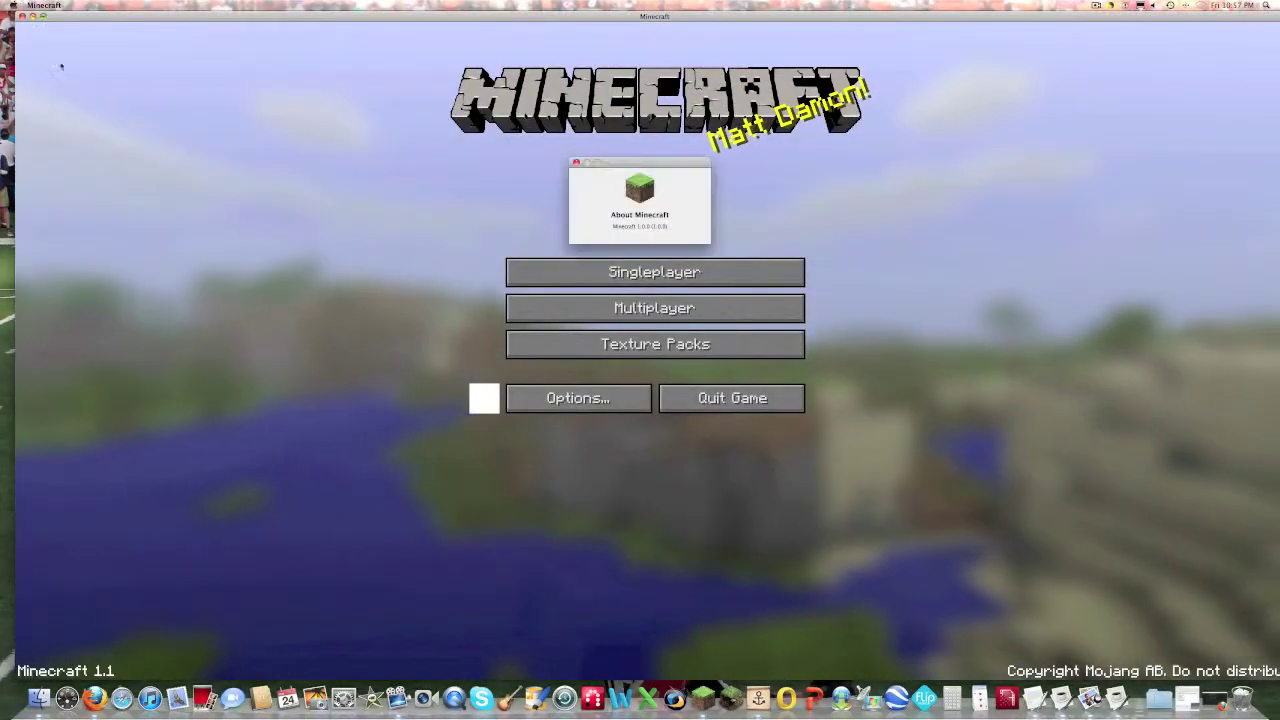
click(576, 163)
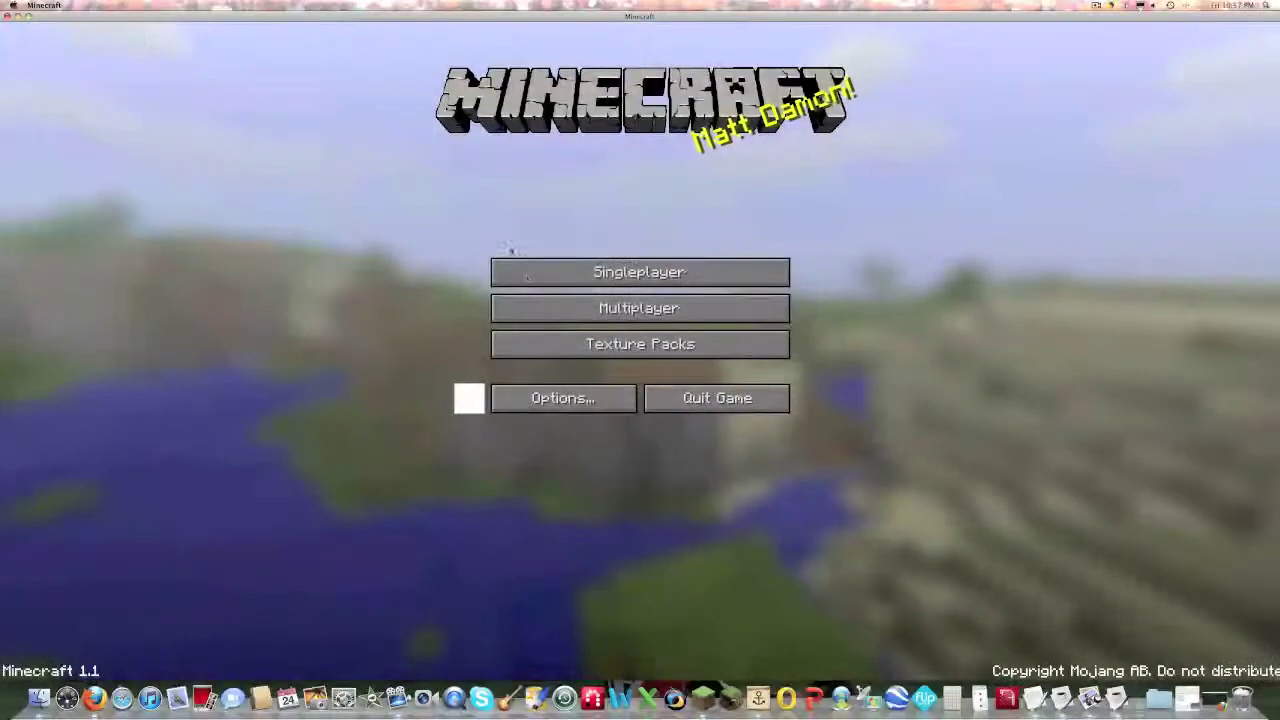
click(560, 306)
double_click(551, 231)
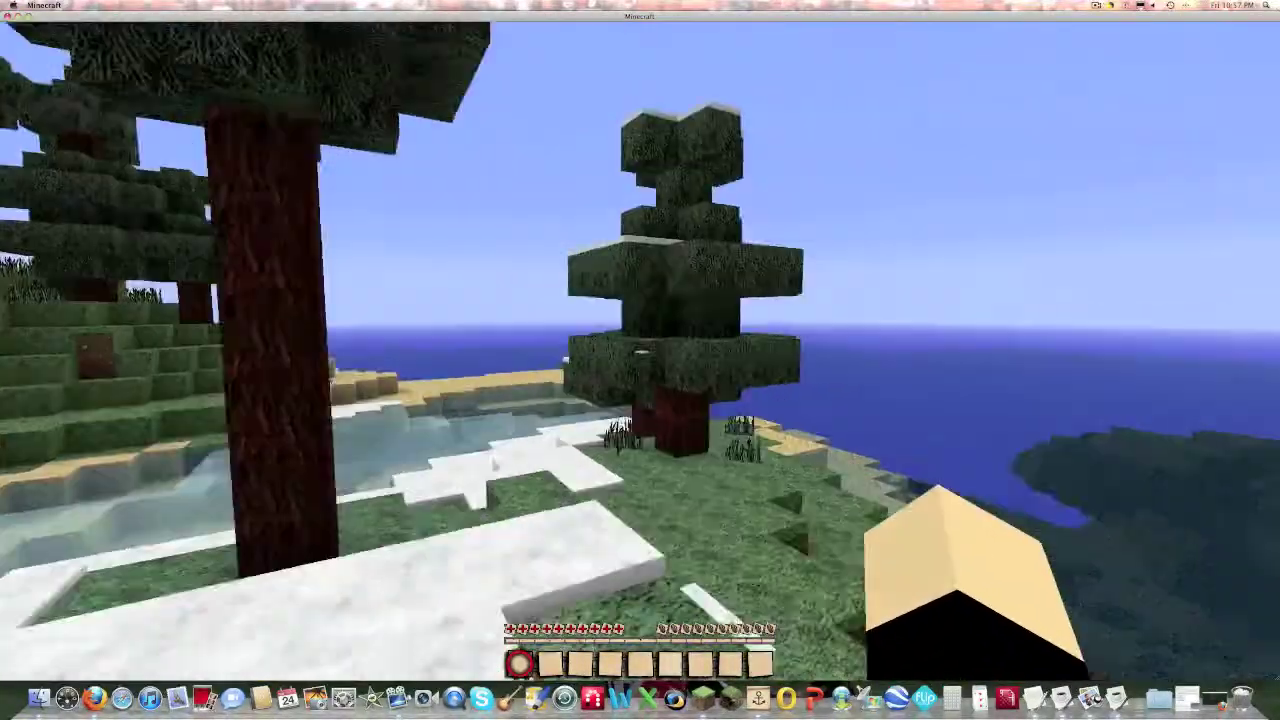
Step: Walk across the water, up the sand steps and over the desert plateau
key(w)
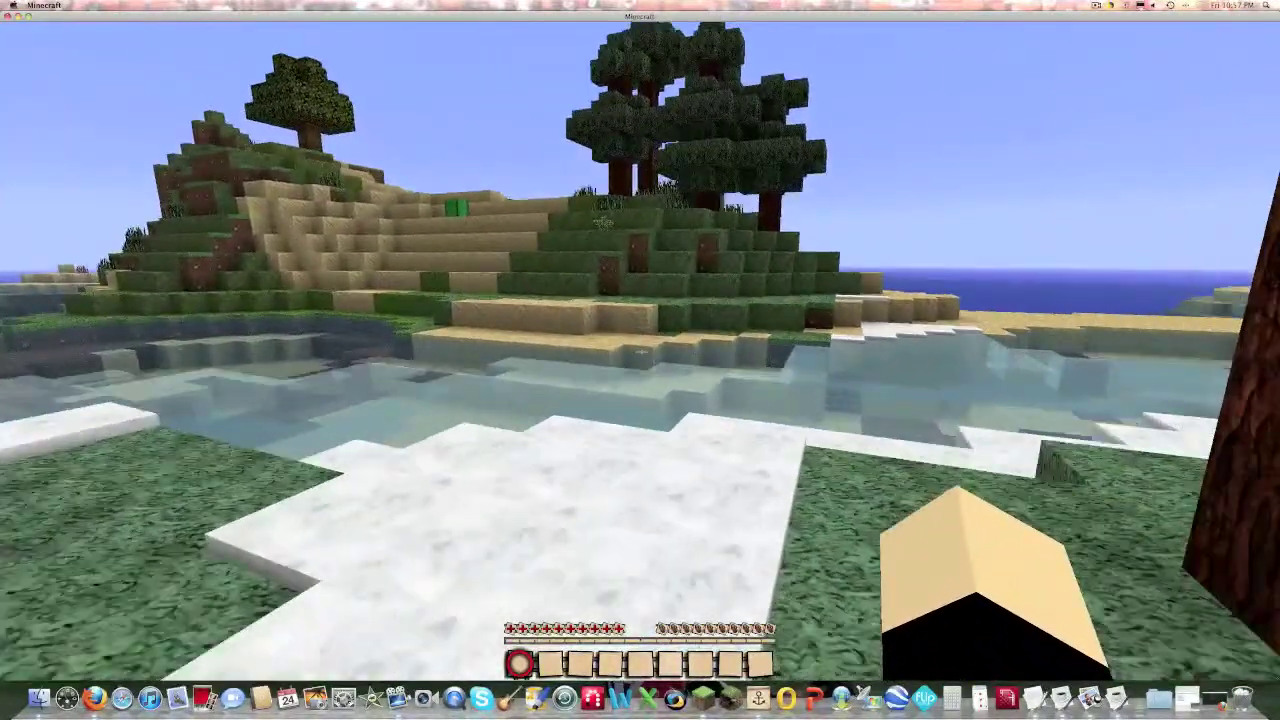
key(w)
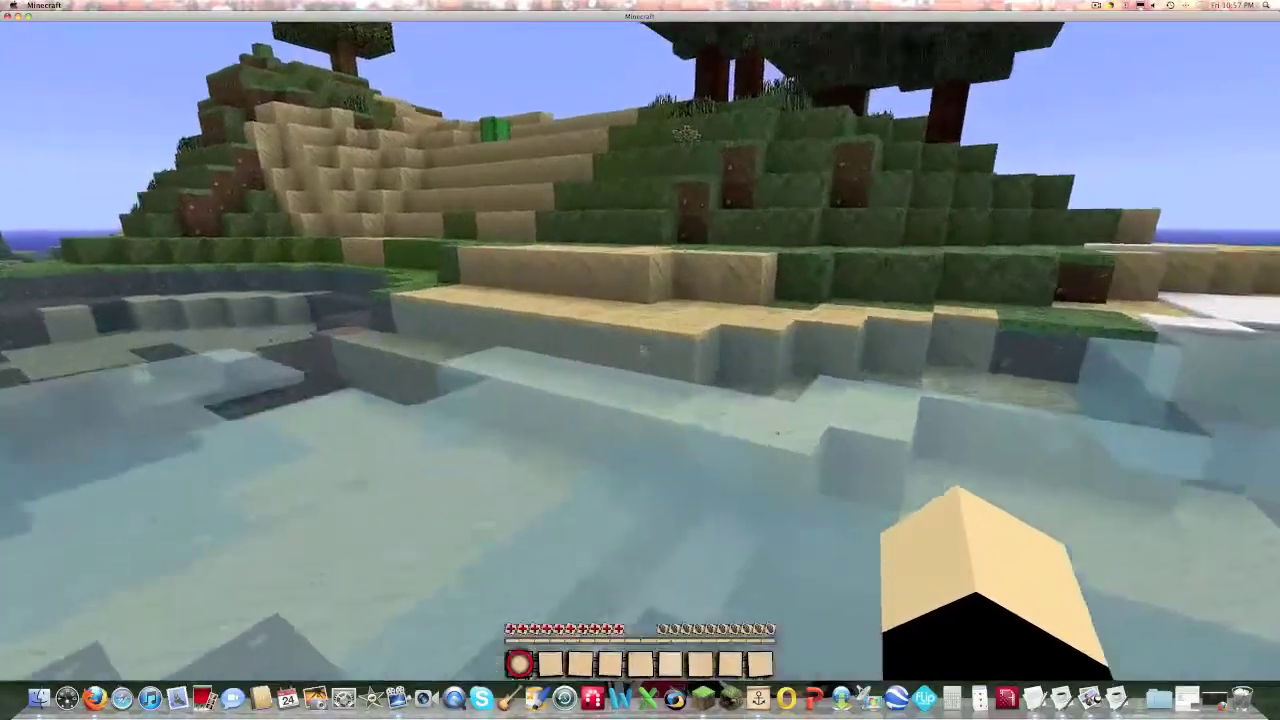
key(w)
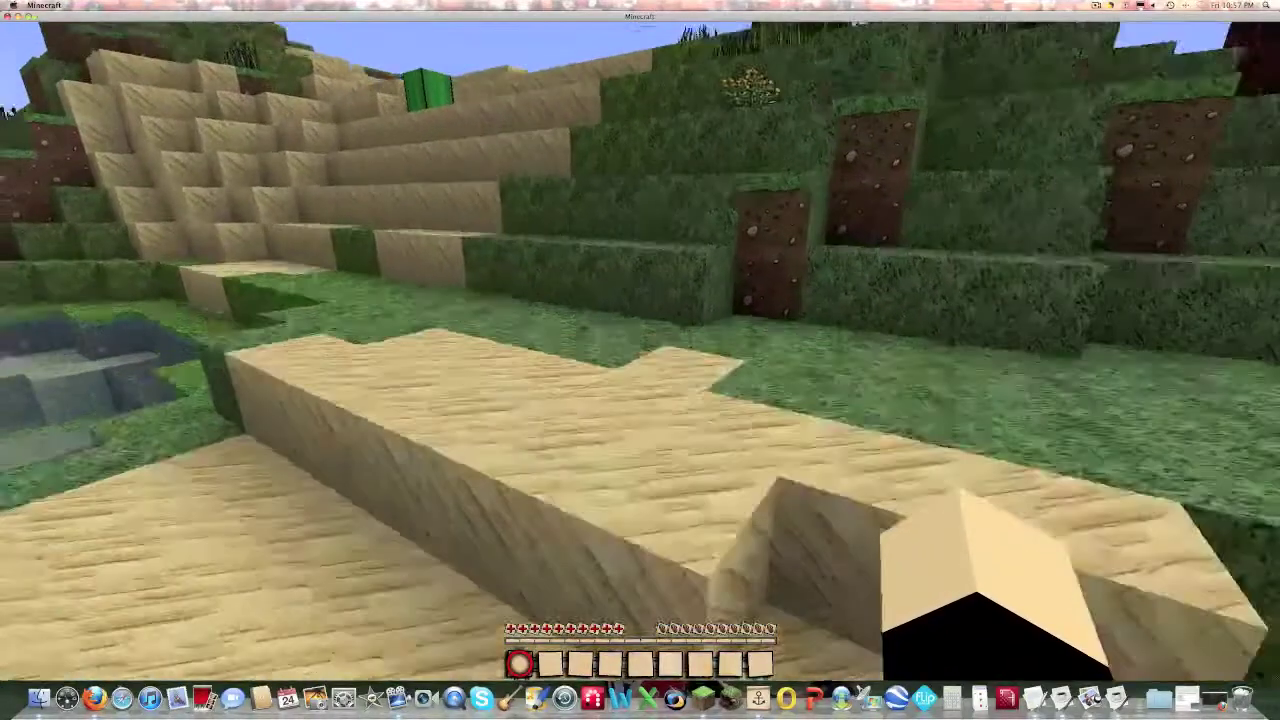
key(w)
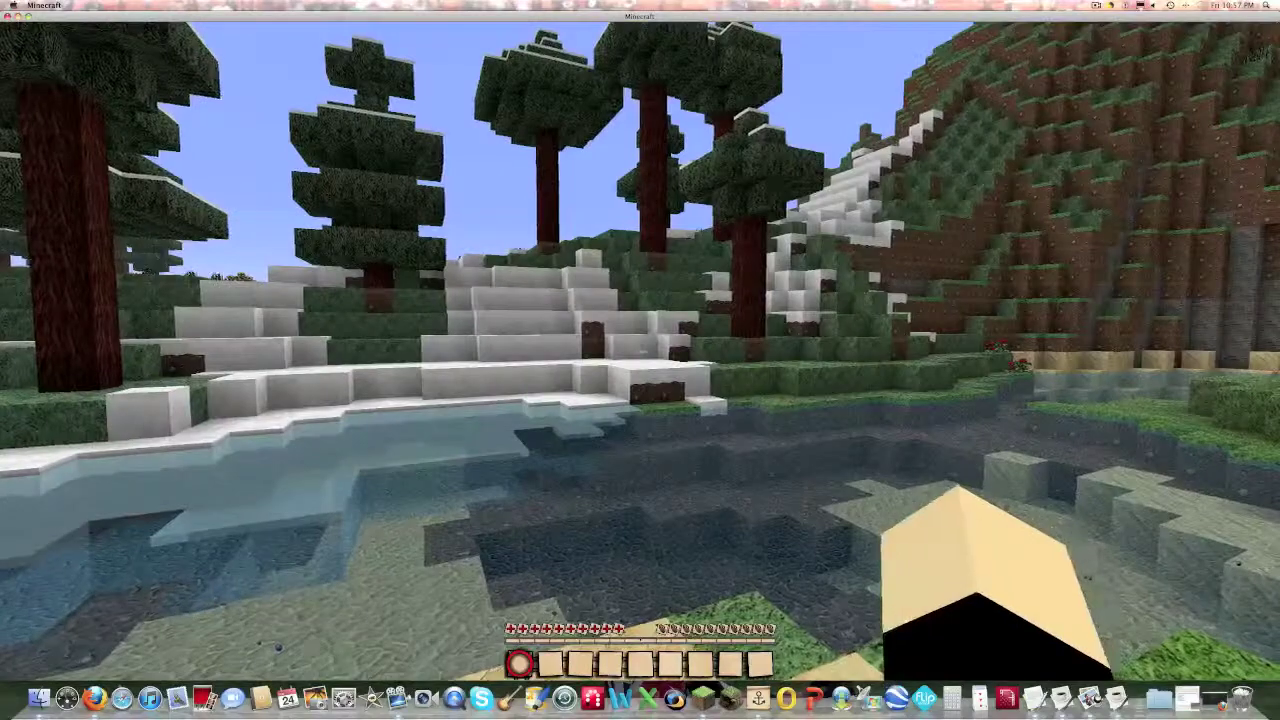
key(w)
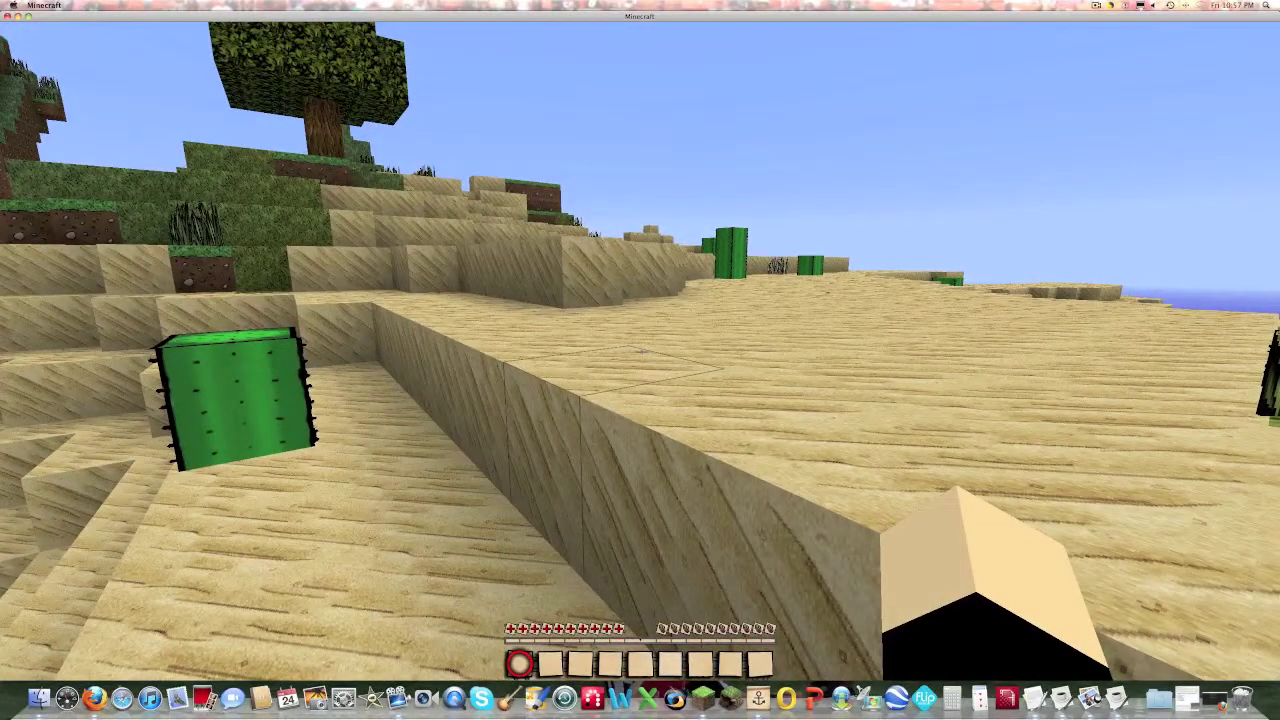
key(w)
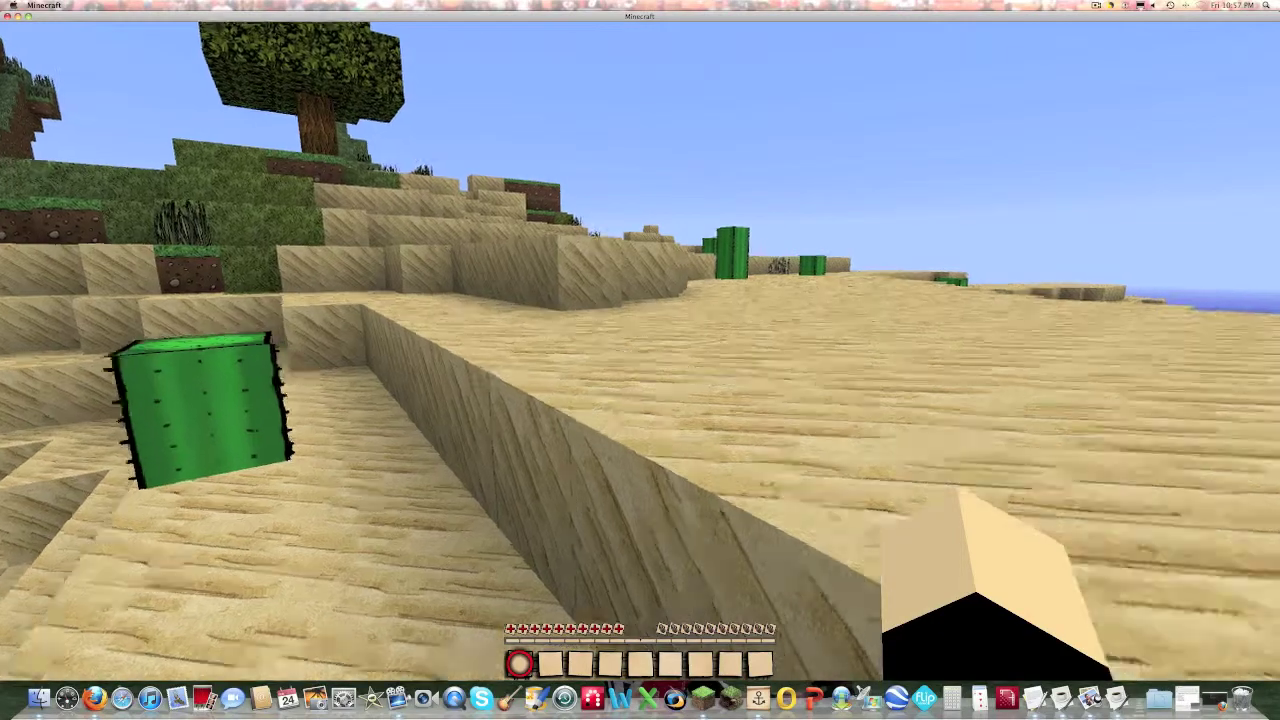
key(space)
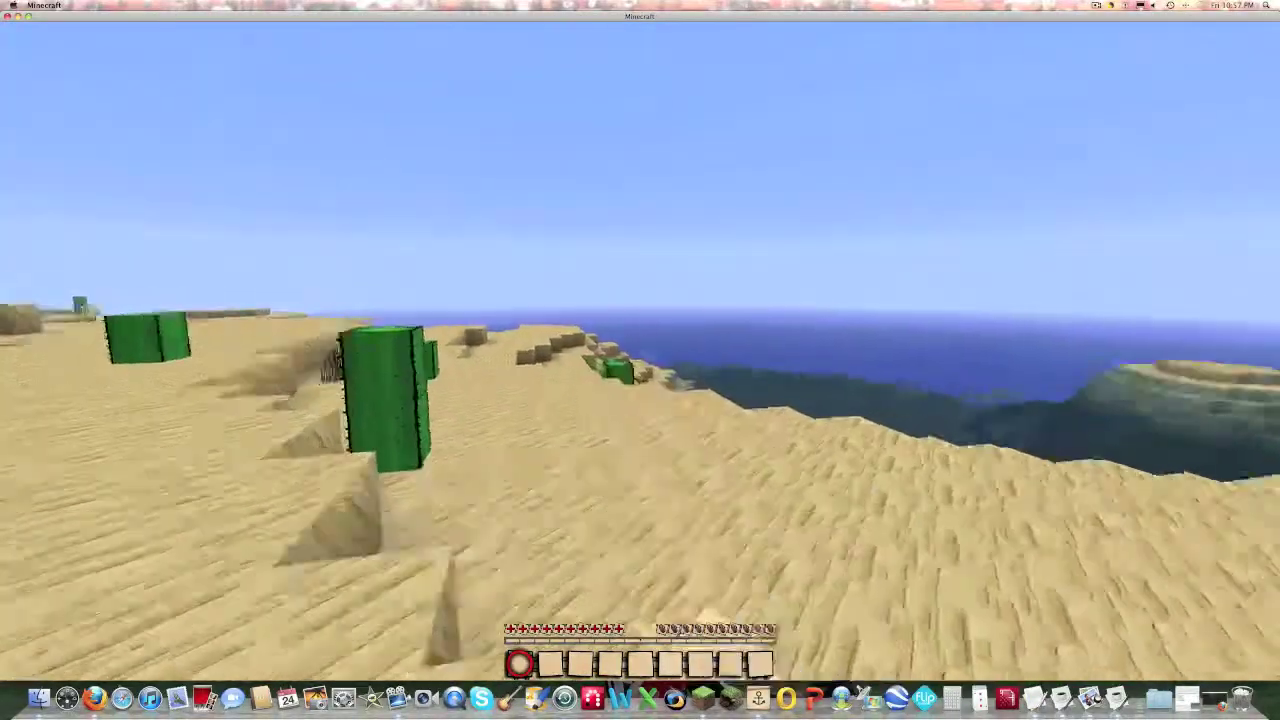
Step: Disconnect to the title screen, minimize the game, and select ops.txt in Example
key(Escape)
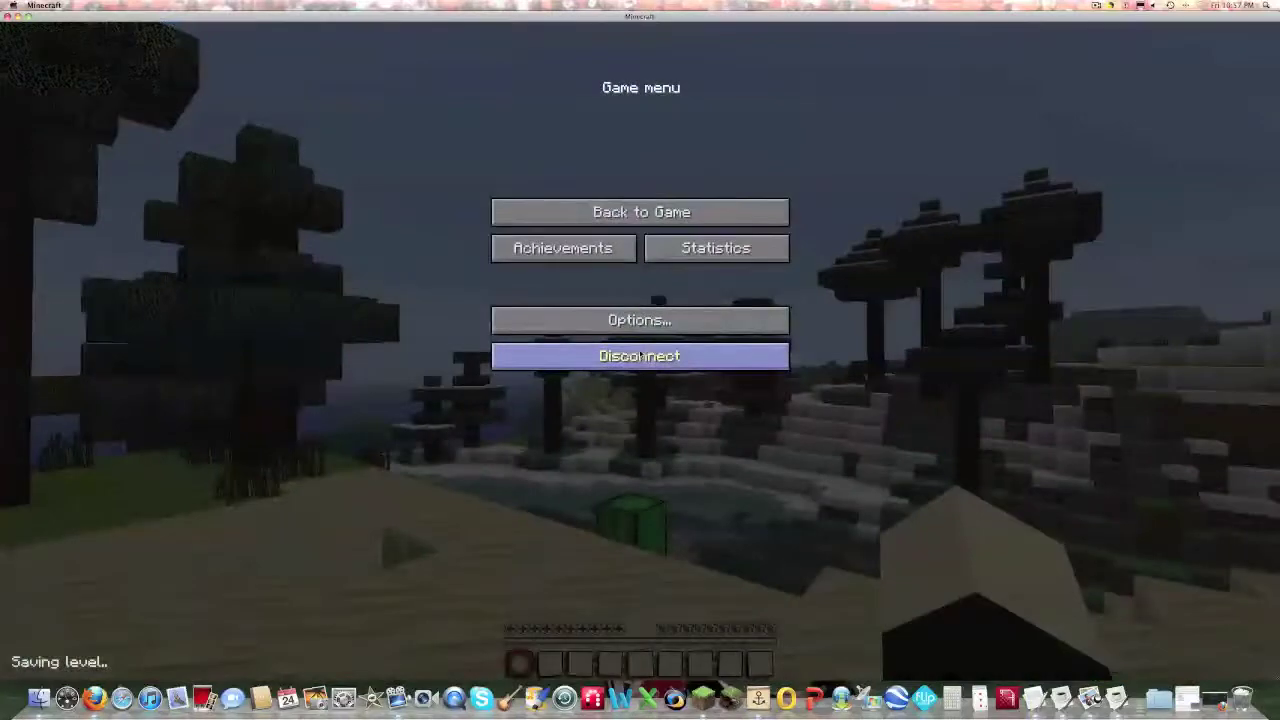
click(640, 354)
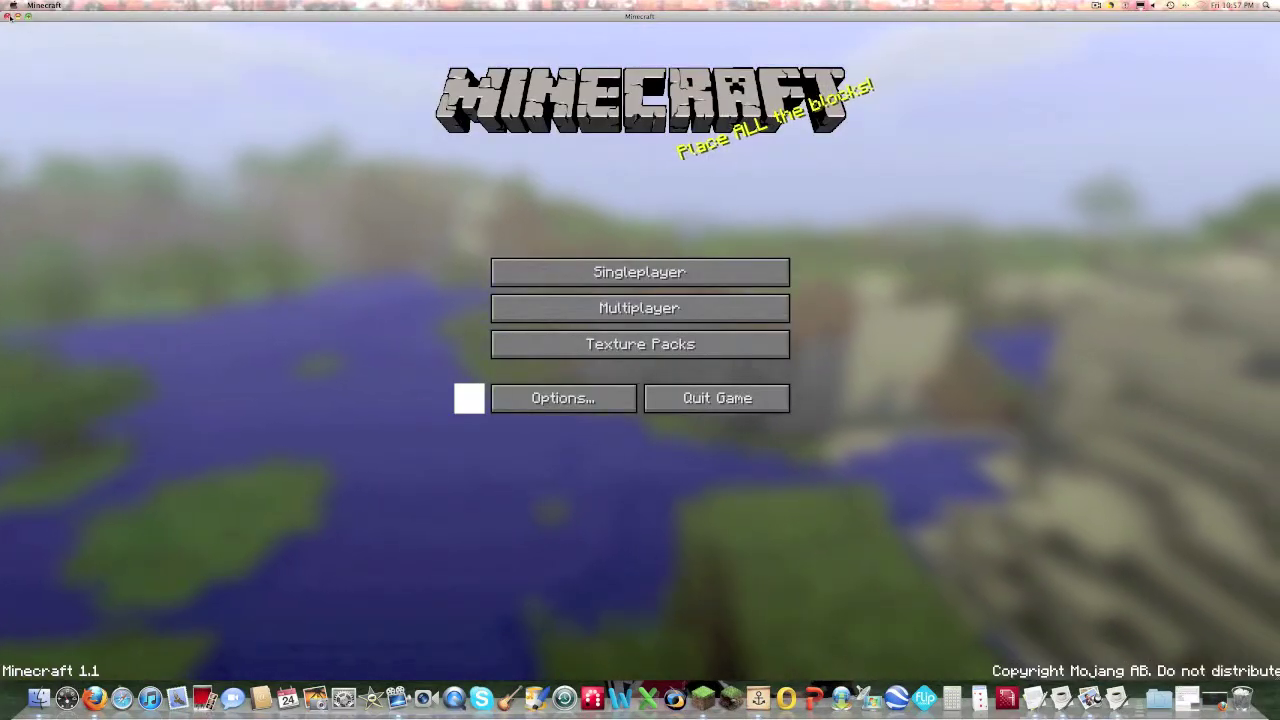
click(18, 17)
drag(405, 305, 577, 333)
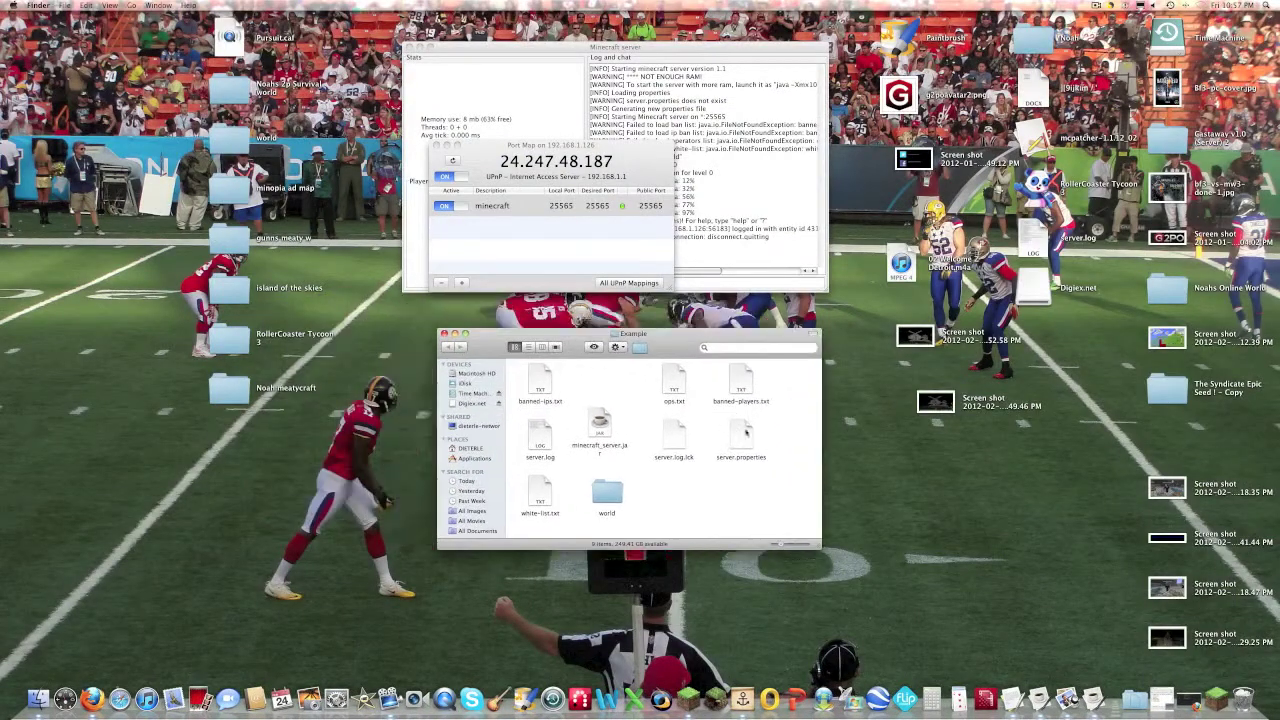
click(675, 386)
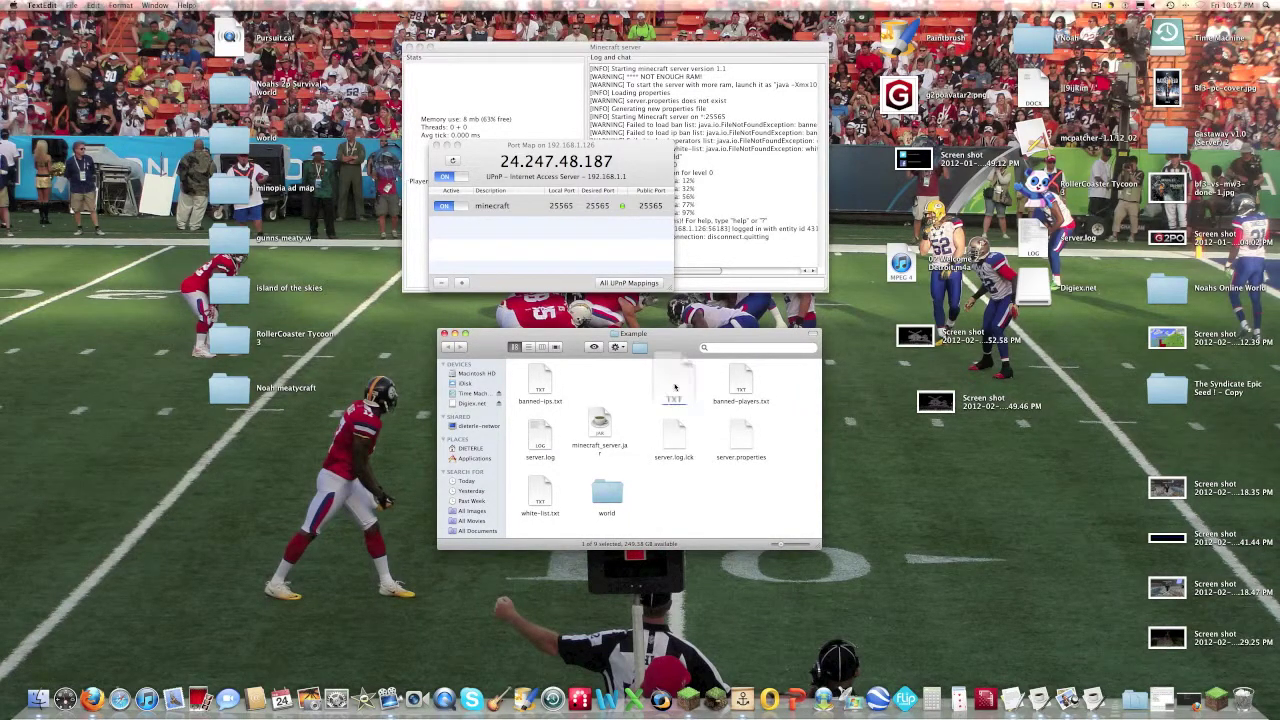
Step: Open ops.txt to view its contents and close the empty document
double_click(674, 384)
right_click(673, 381)
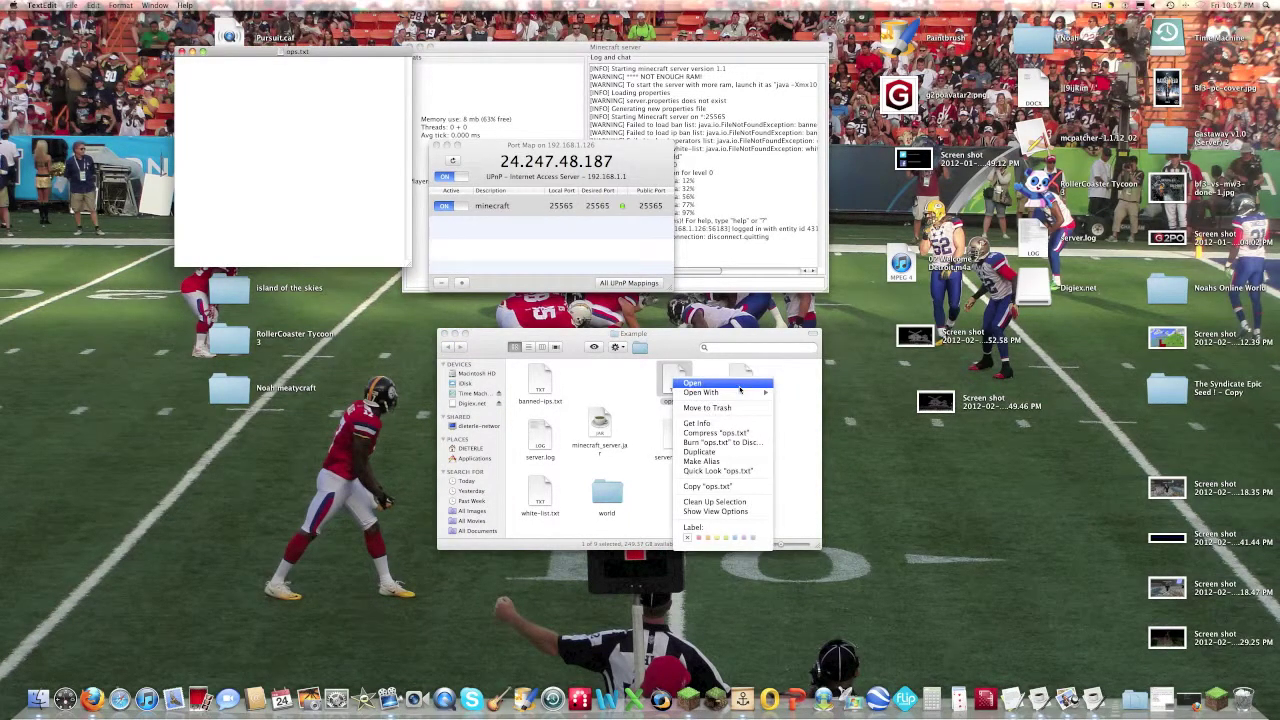
mouse_move(741, 392)
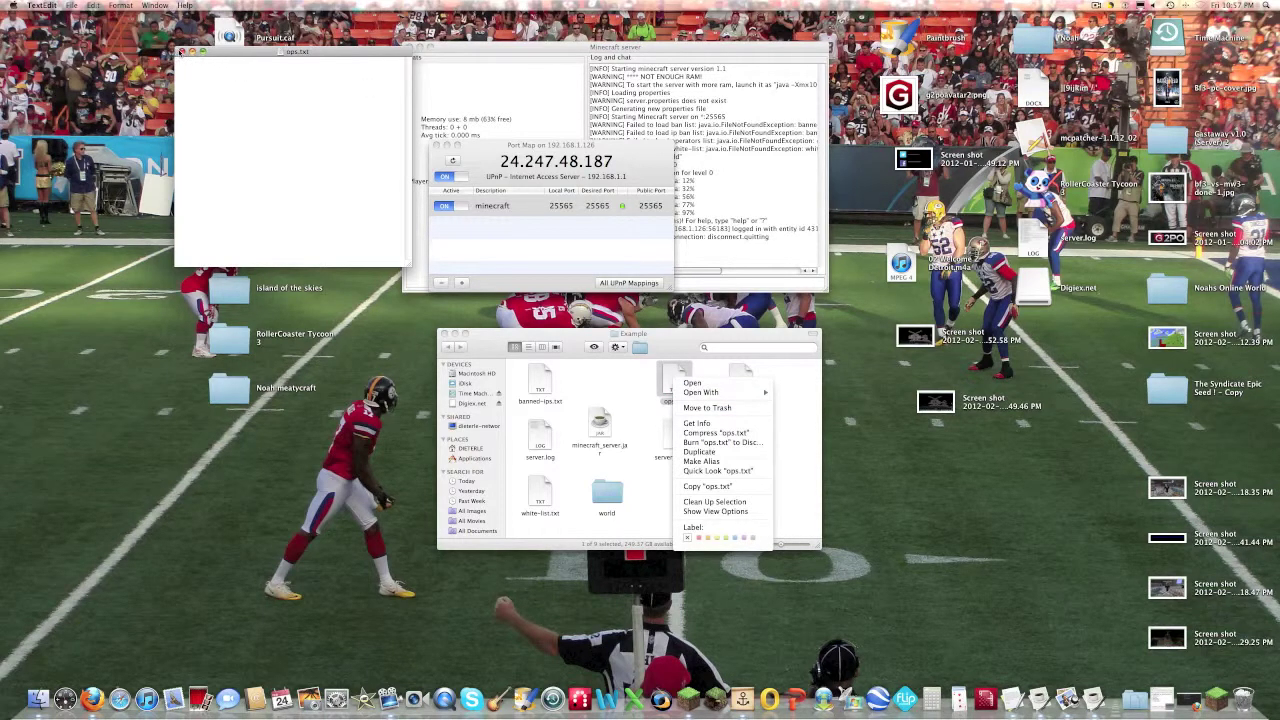
click(184, 73)
click(181, 50)
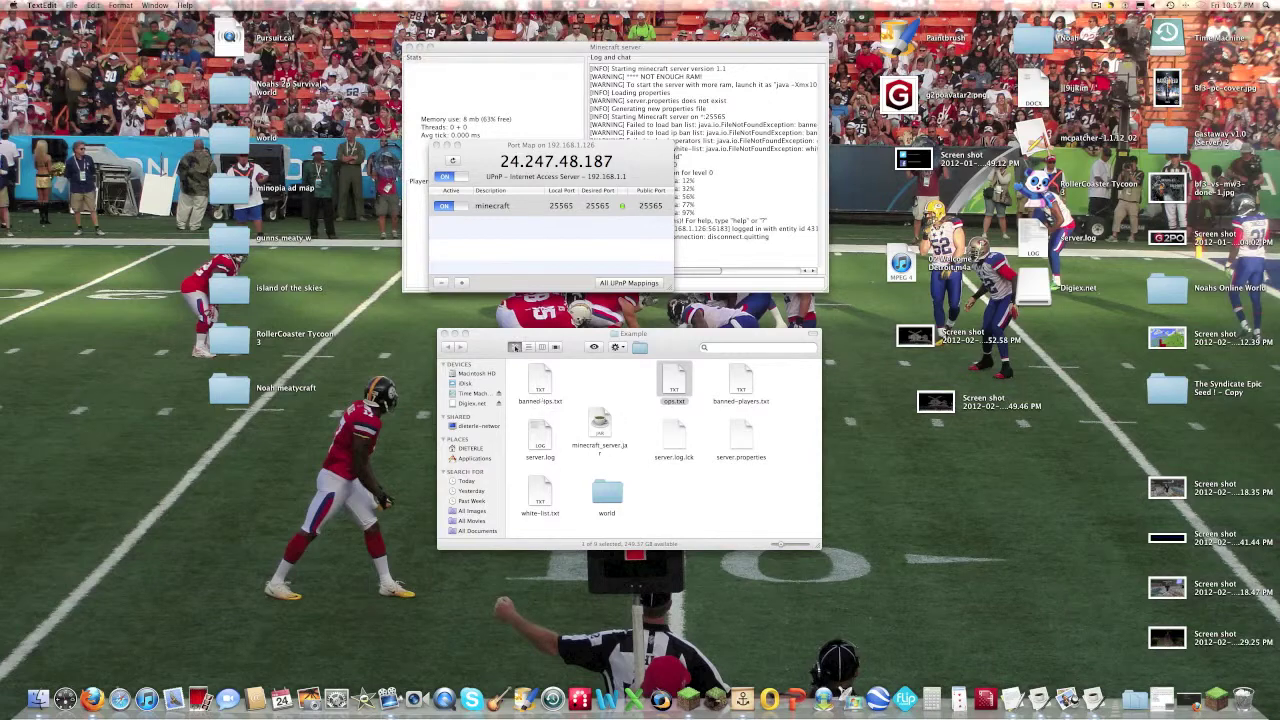
Step: Quit the Minecraft server from the Dock and minimize the Port Map window
right_click(1098, 683)
click(1100, 630)
drag(510, 148, 525, 212)
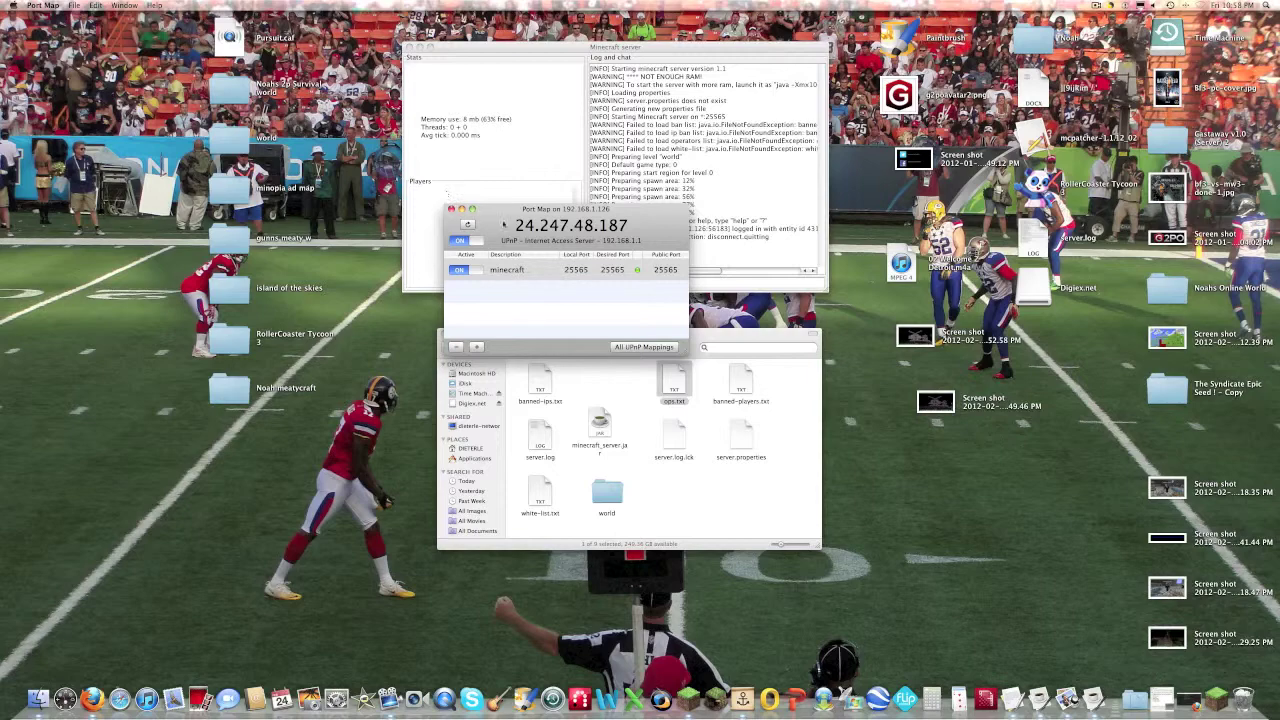
click(459, 209)
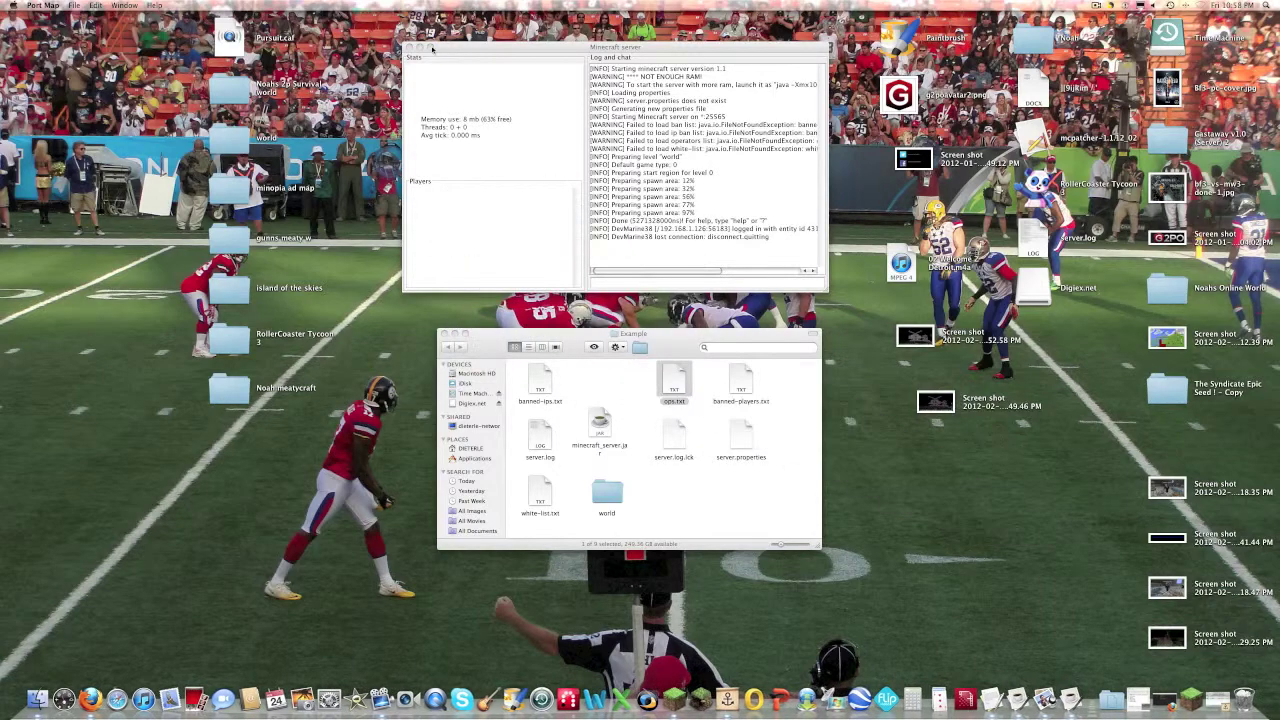
click(419, 46)
Step: Minimize the server window, close Example and Port Map, then restore Firefox's download page
click(419, 46)
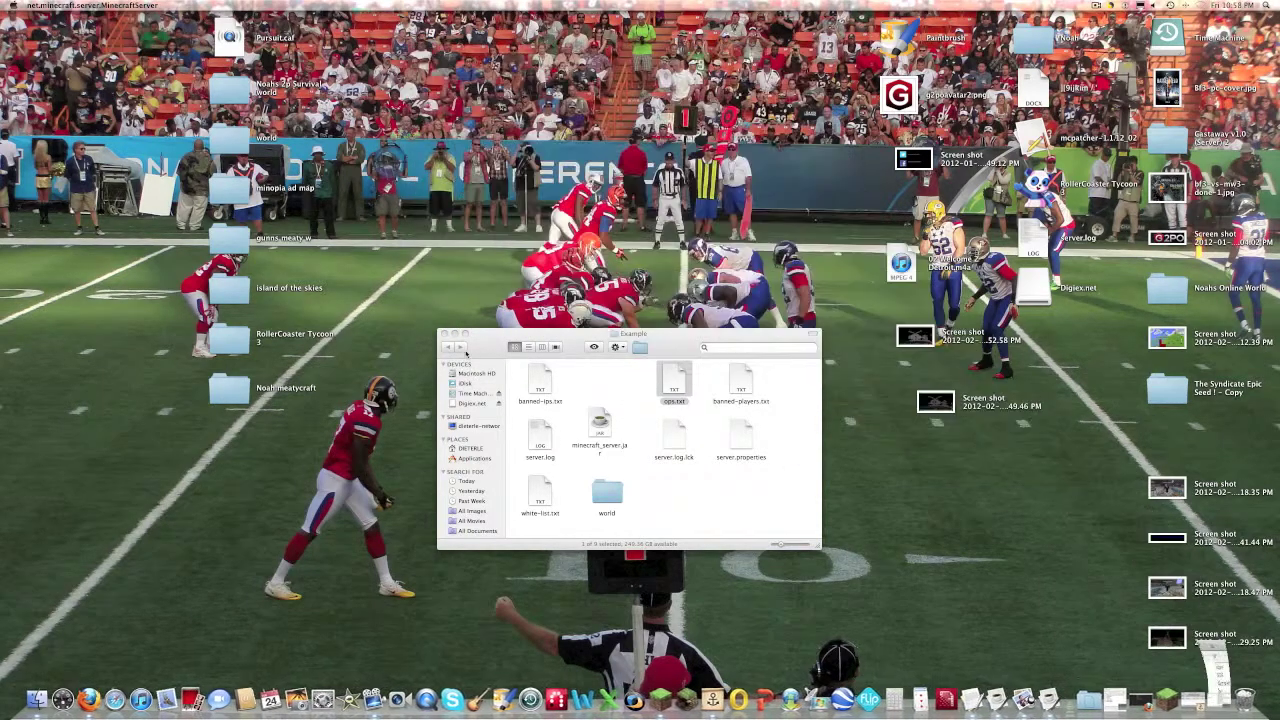
click(445, 332)
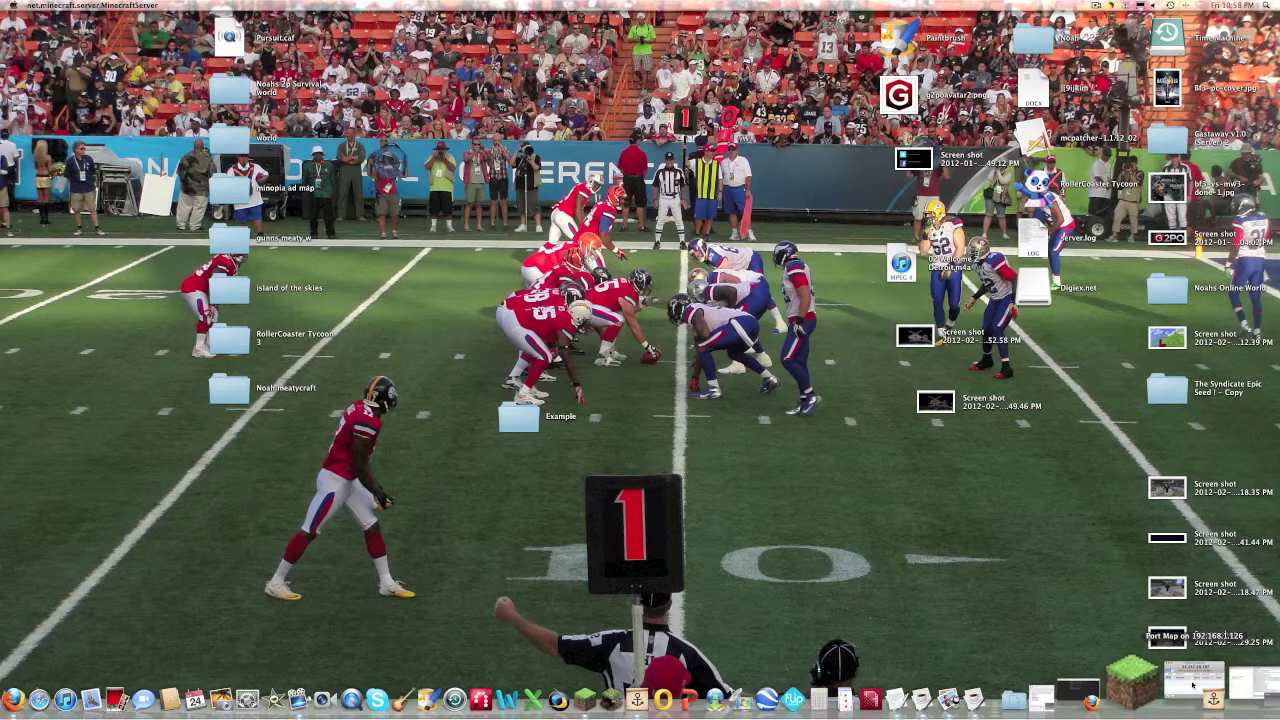
click(1194, 684)
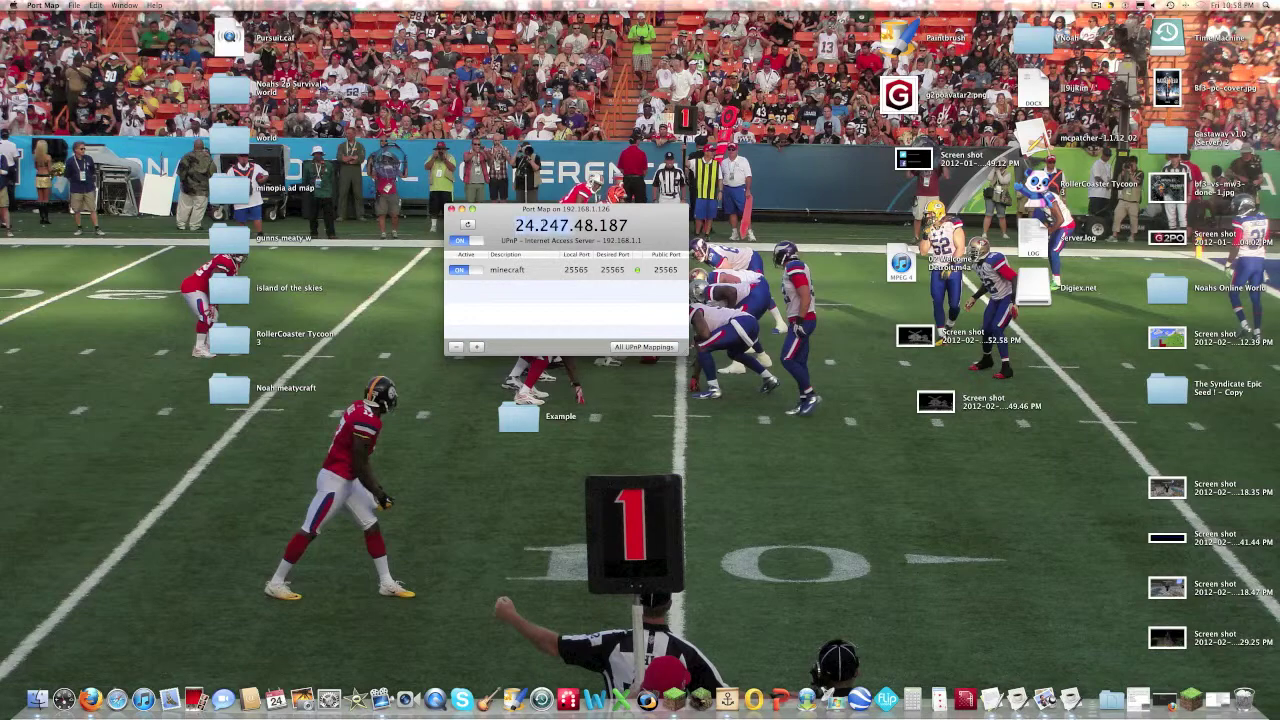
drag(606, 213, 543, 199)
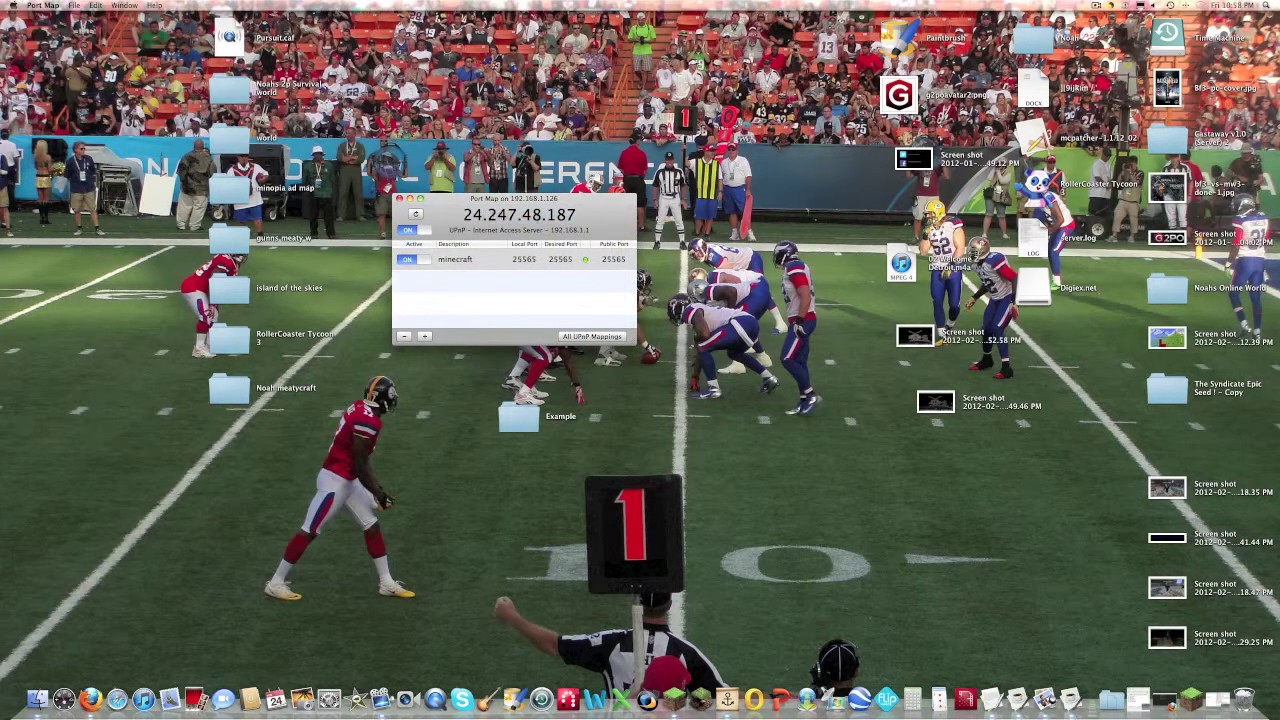
click(399, 199)
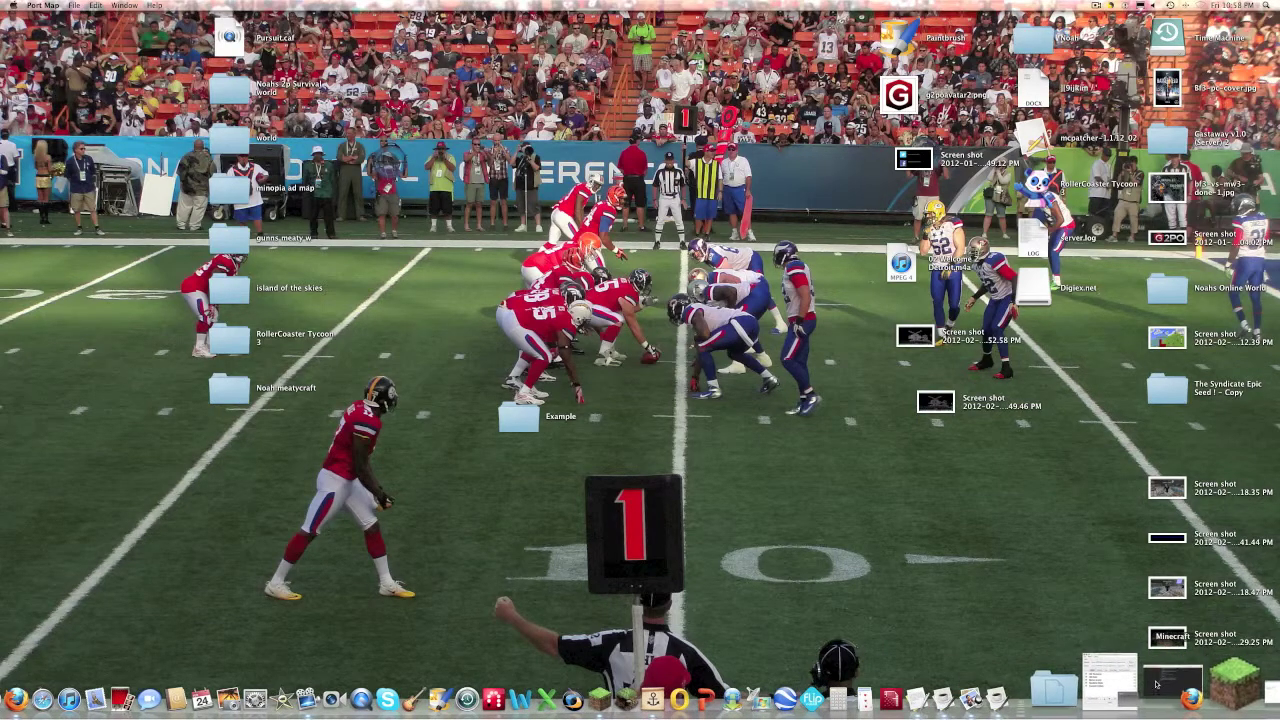
click(1156, 684)
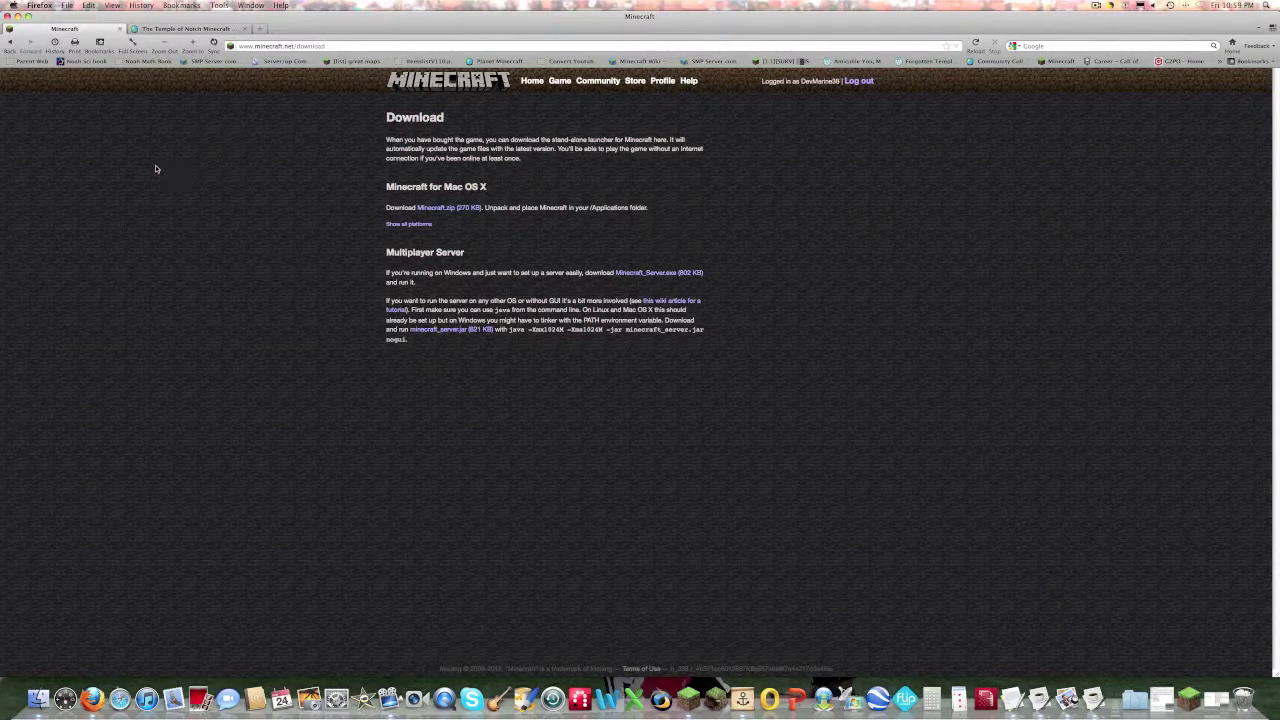
Step: Download The Temple of Notch world save zip (3.1 MB) through MediaFire from its project page
click(193, 30)
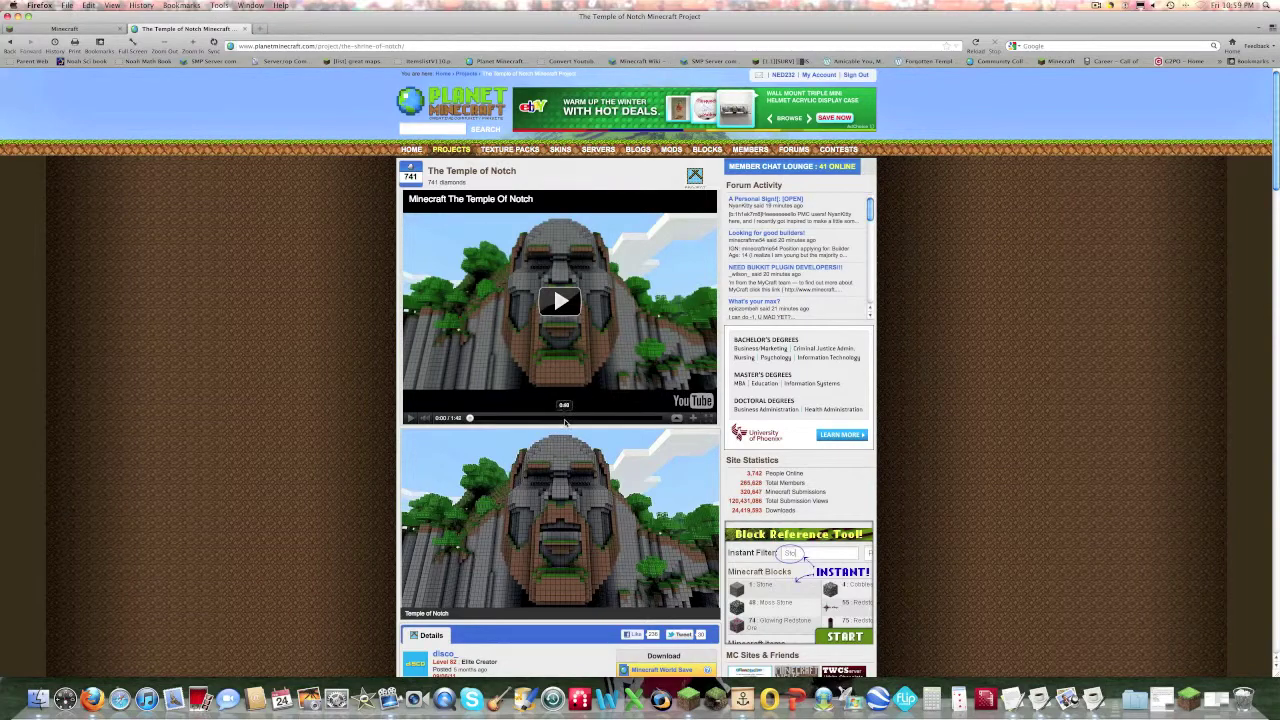
scroll(570, 430, down, 1)
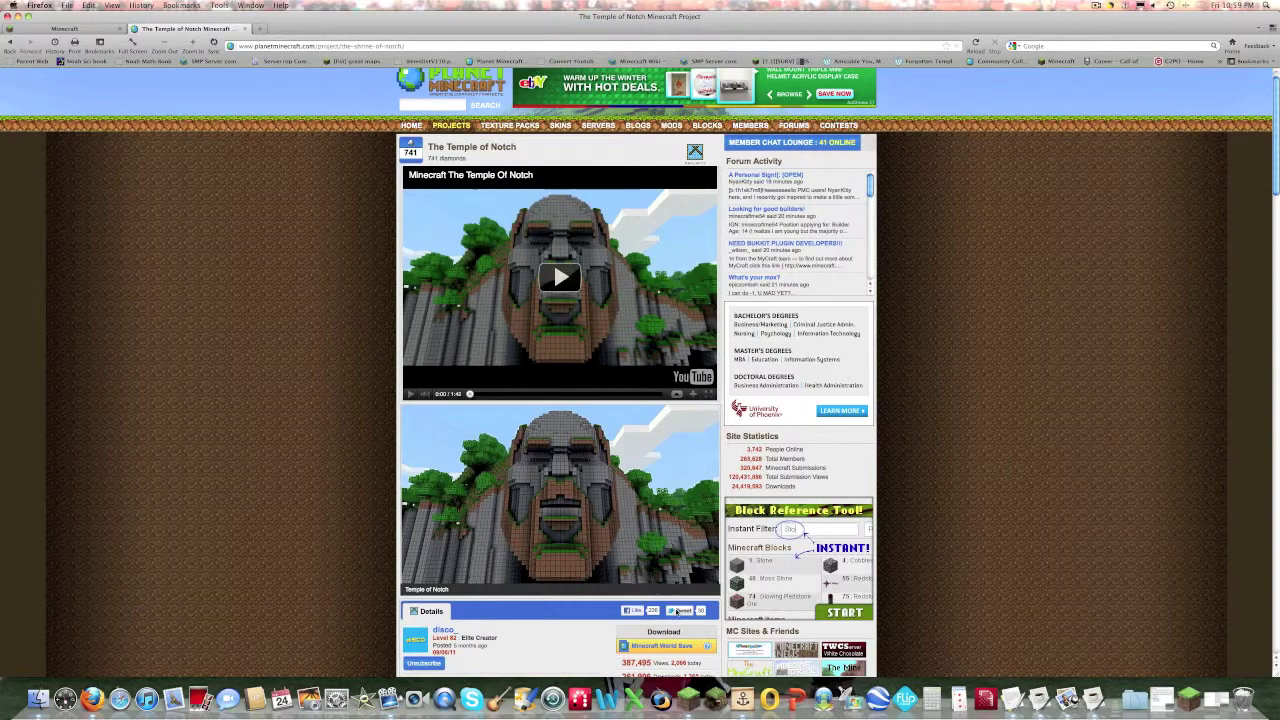
click(671, 648)
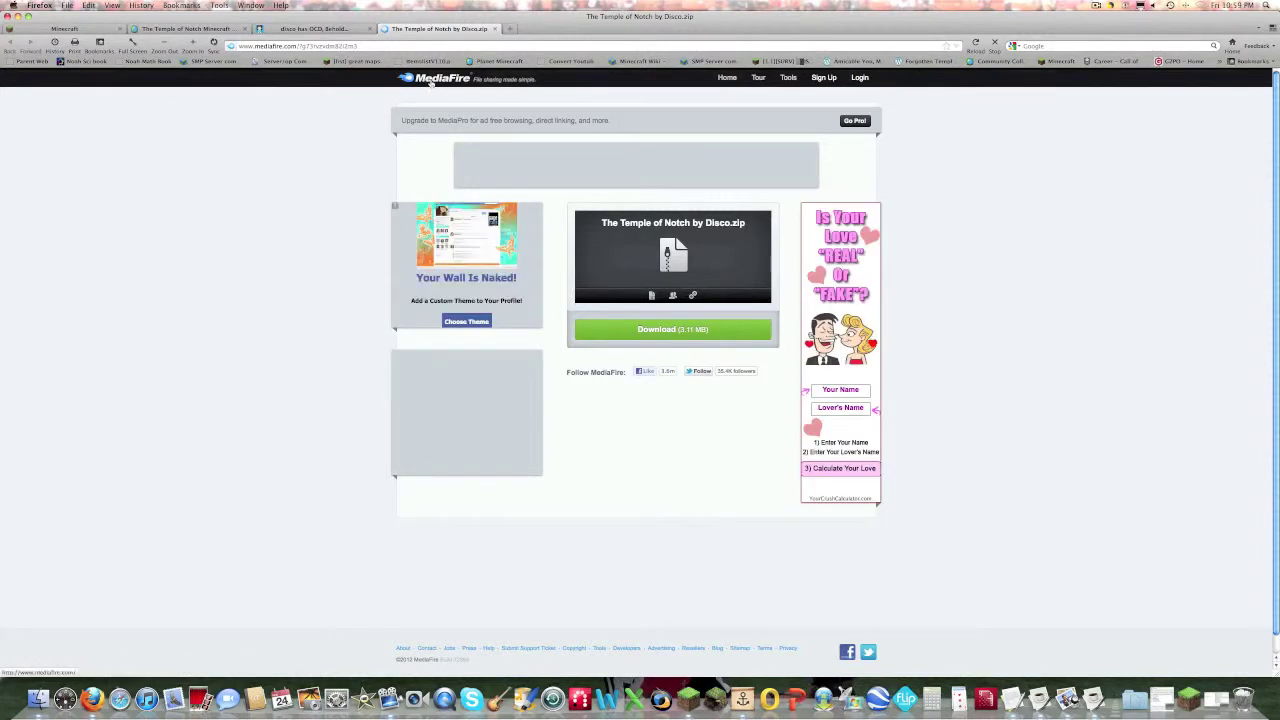
click(716, 332)
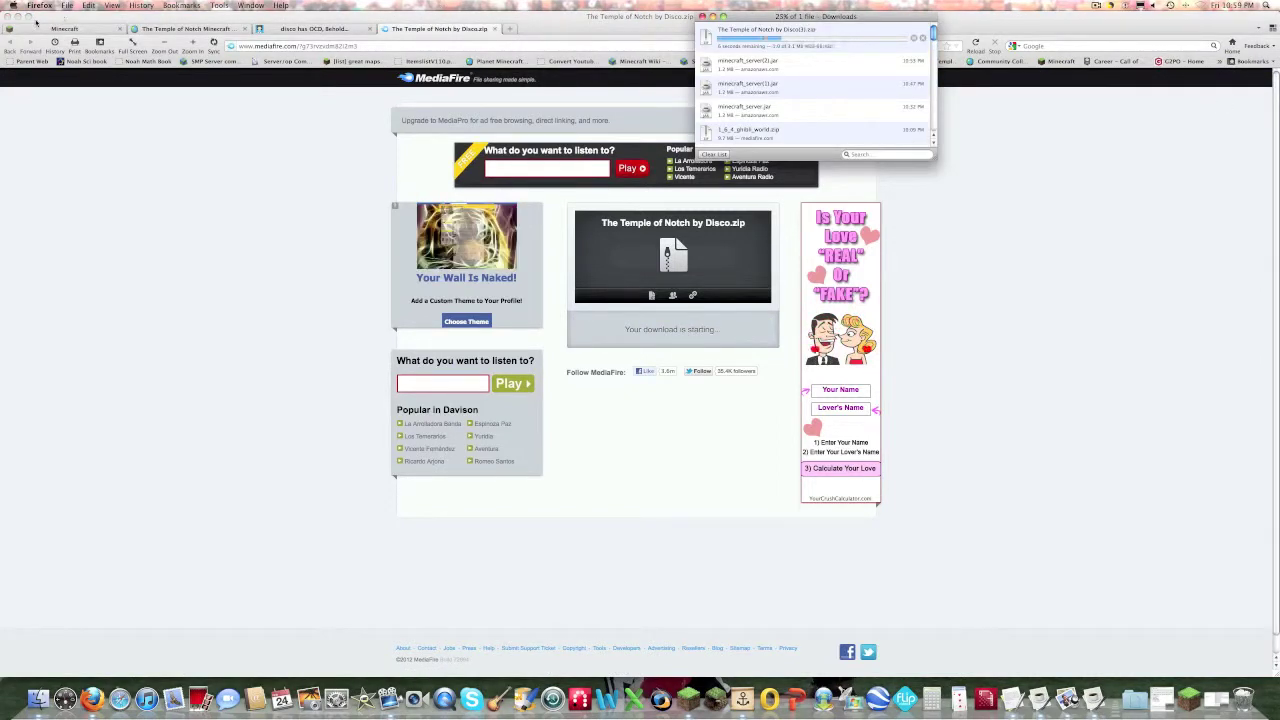
click(16, 16)
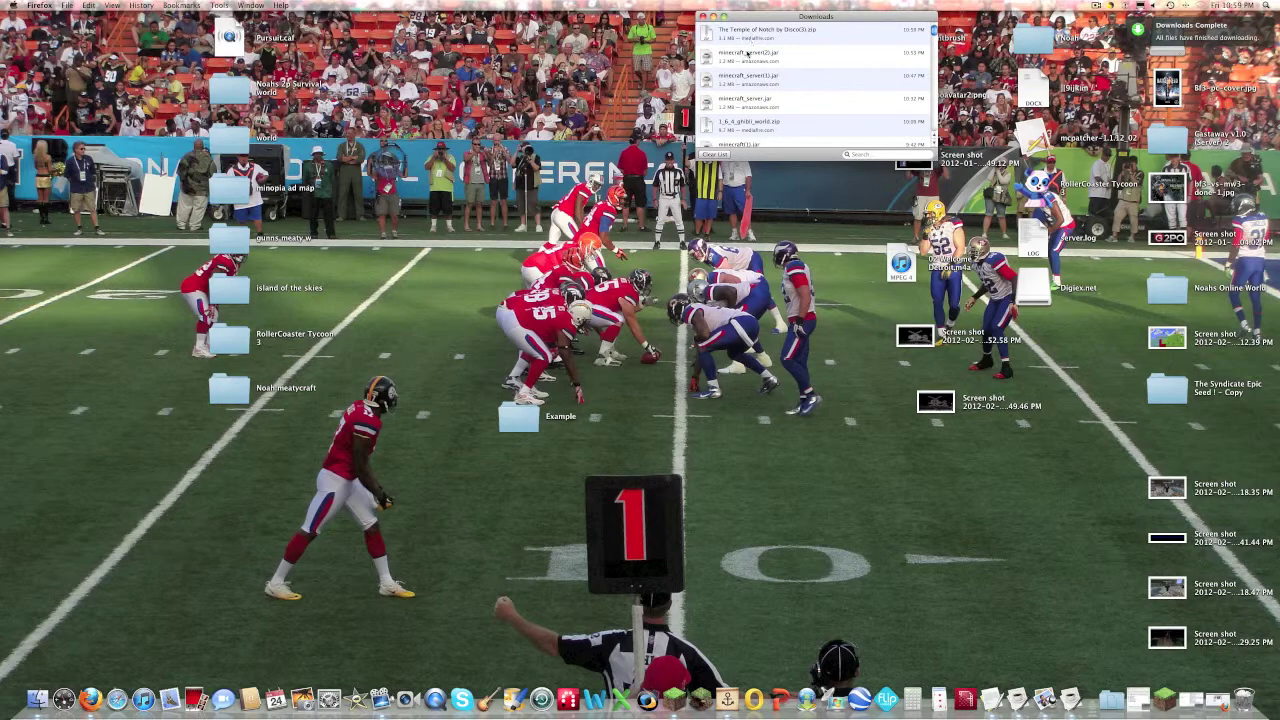
Step: Reveal the downloaded Temple of Notch zip in Finder from Firefox's Downloads list
right_click(766, 36)
click(611, 25)
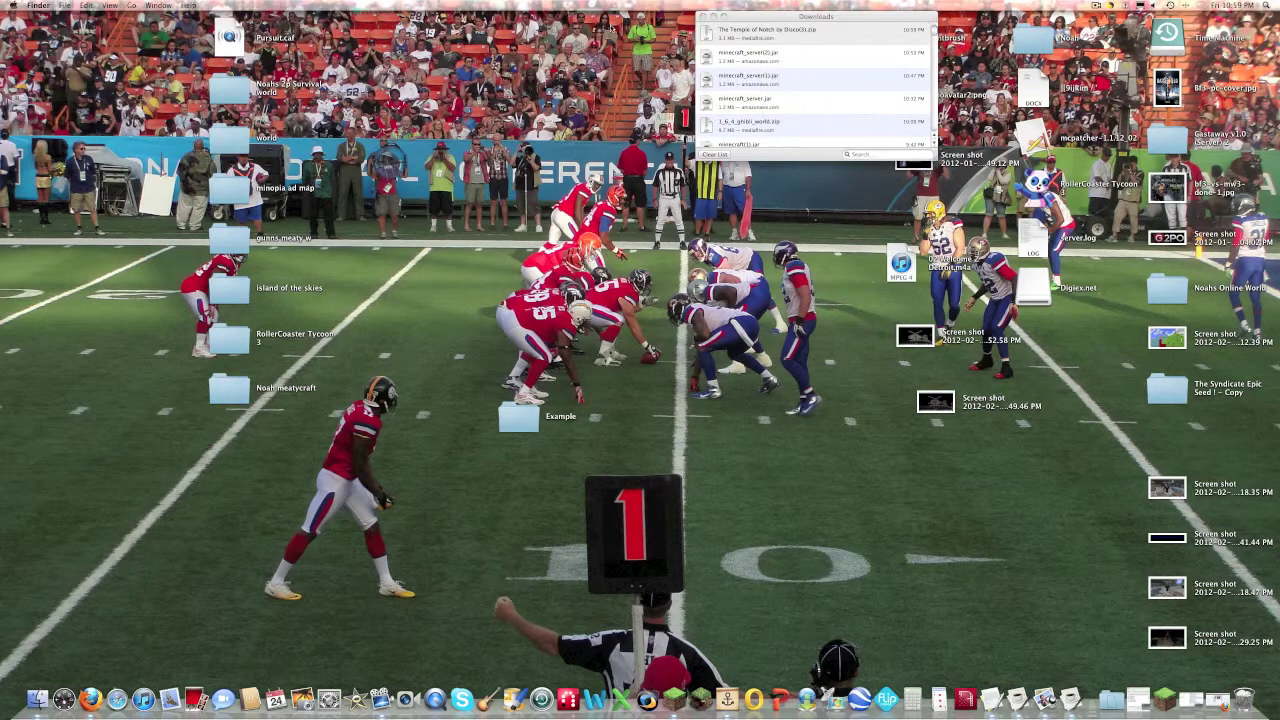
click(771, 29)
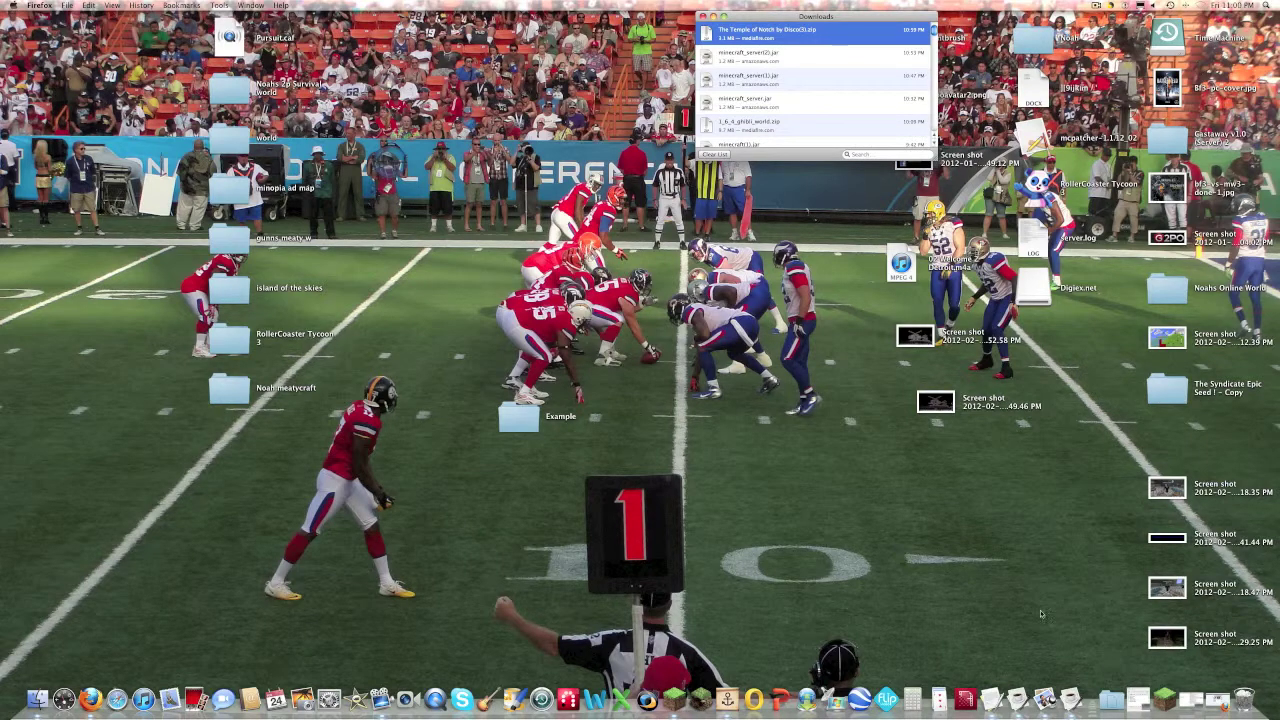
drag(822, 17, 811, 107)
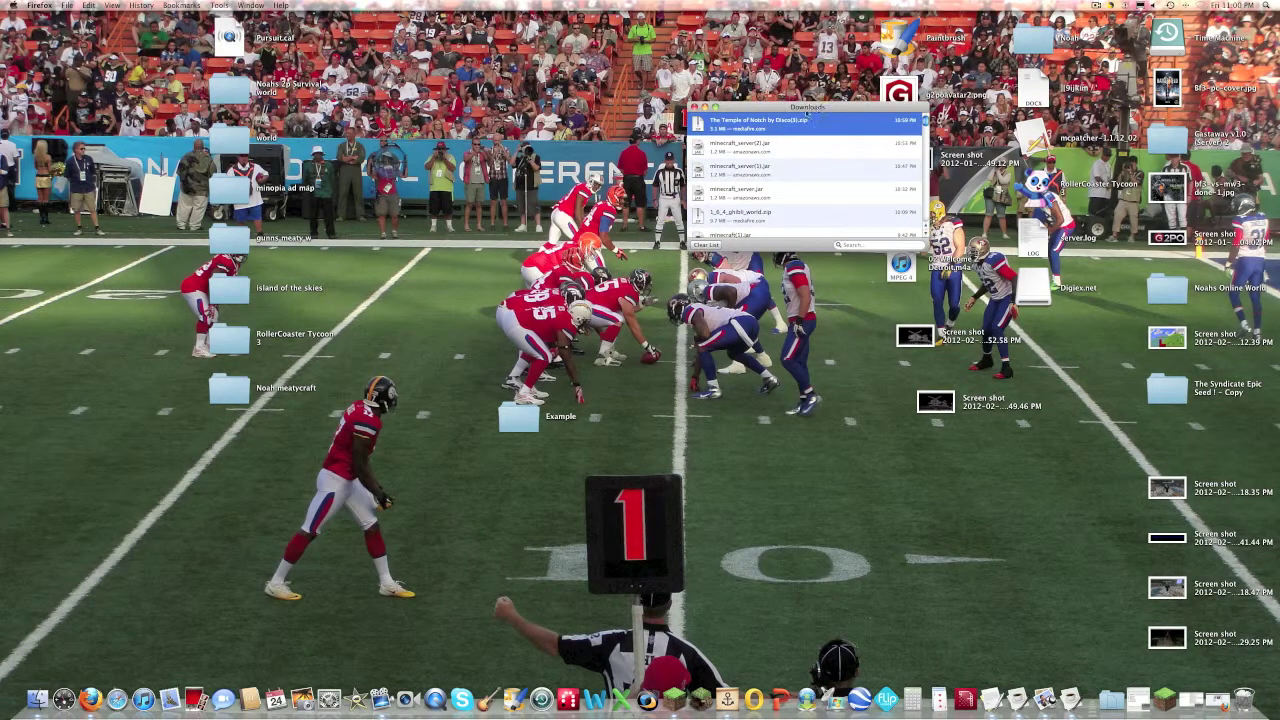
right_click(832, 130)
click(885, 170)
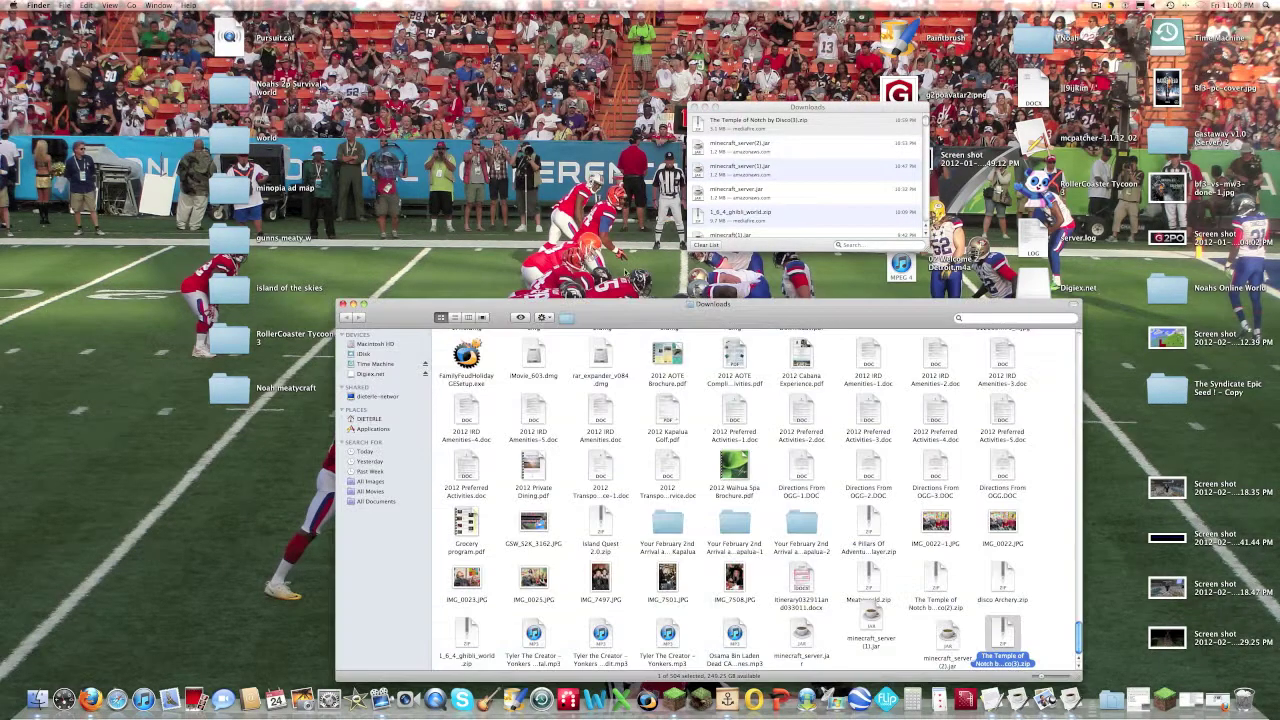
Step: Unzip the archive and open the extracted The Temple of Notch by Disco(3) folder
double_click(1003, 632)
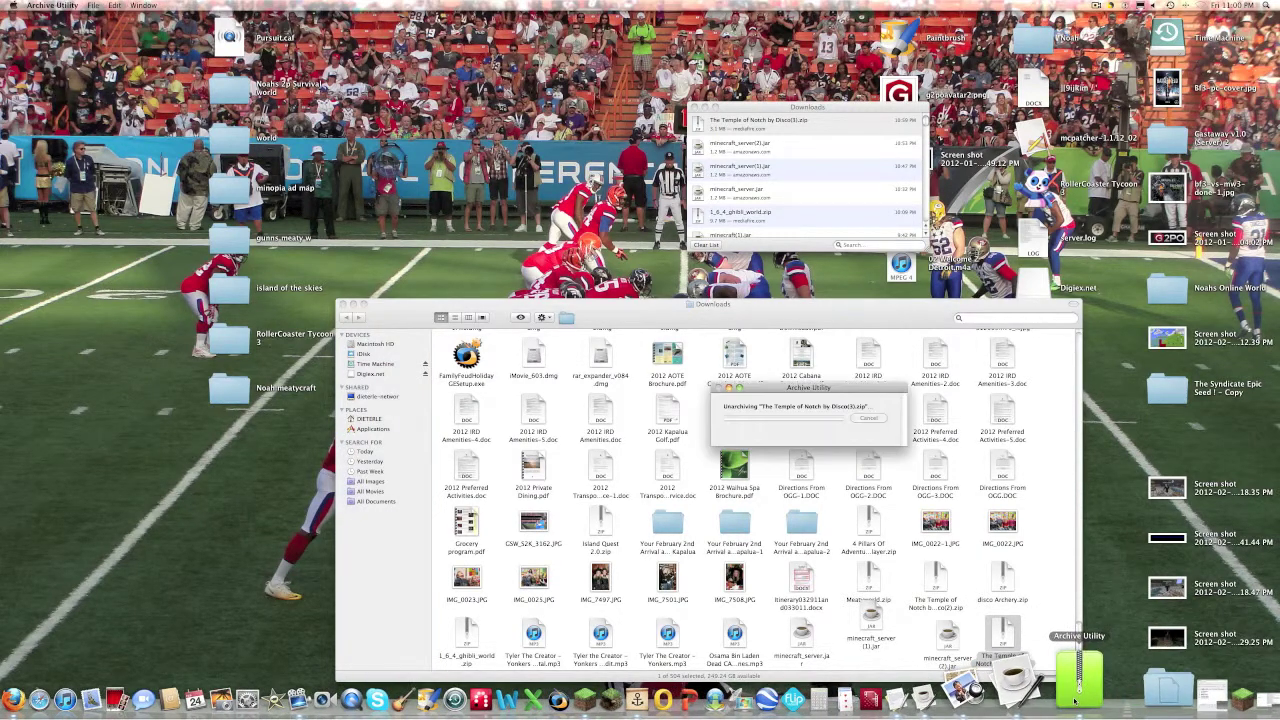
drag(1010, 632, 1040, 592)
click(990, 635)
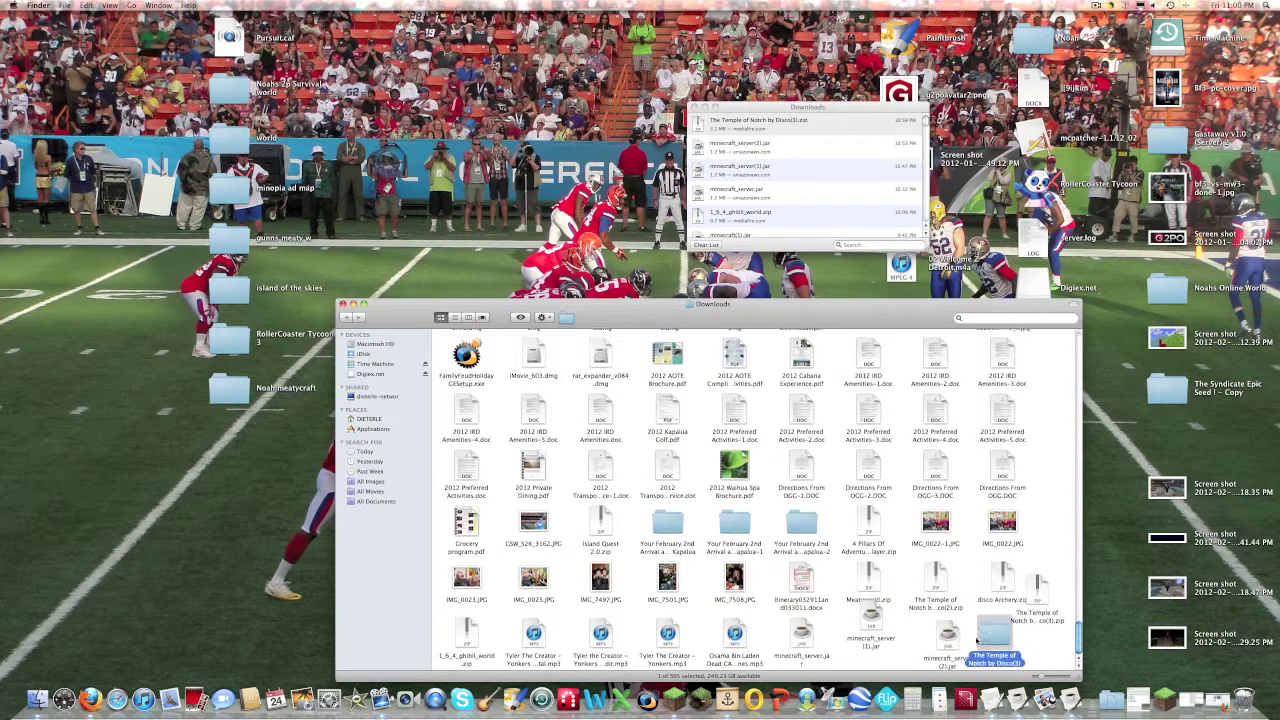
drag(937, 645, 921, 640)
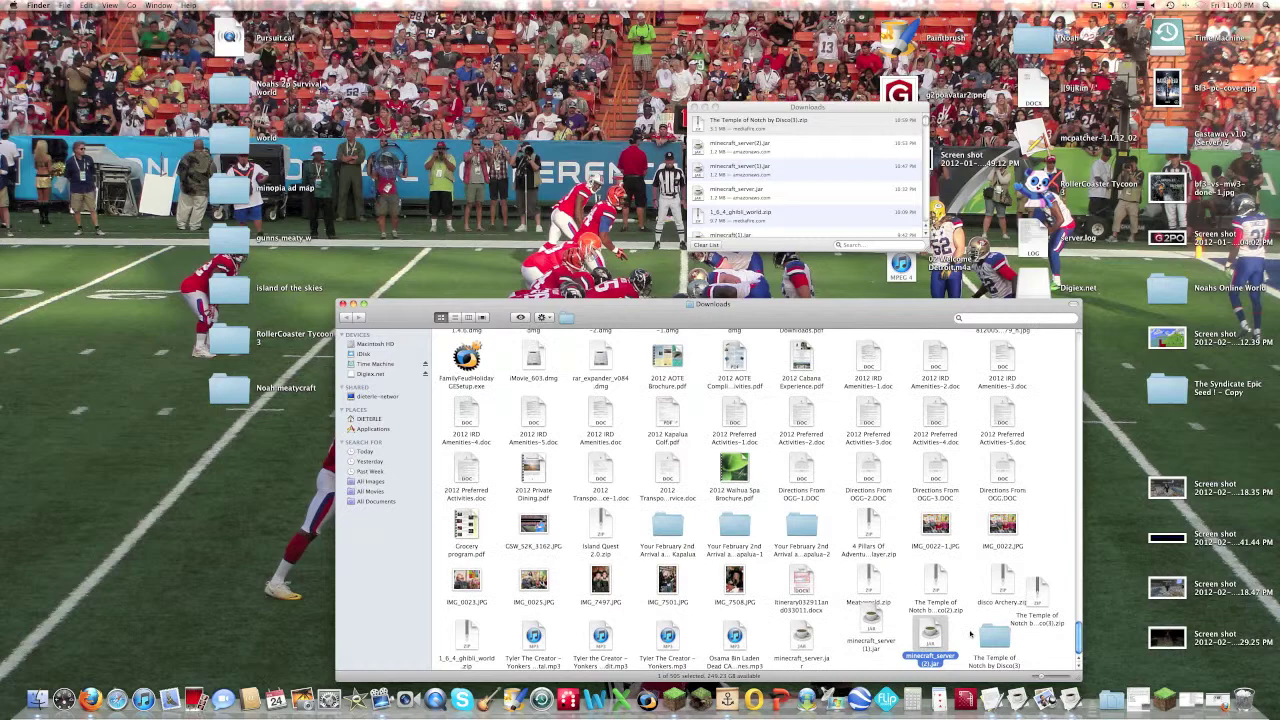
drag(1000, 648, 990, 636)
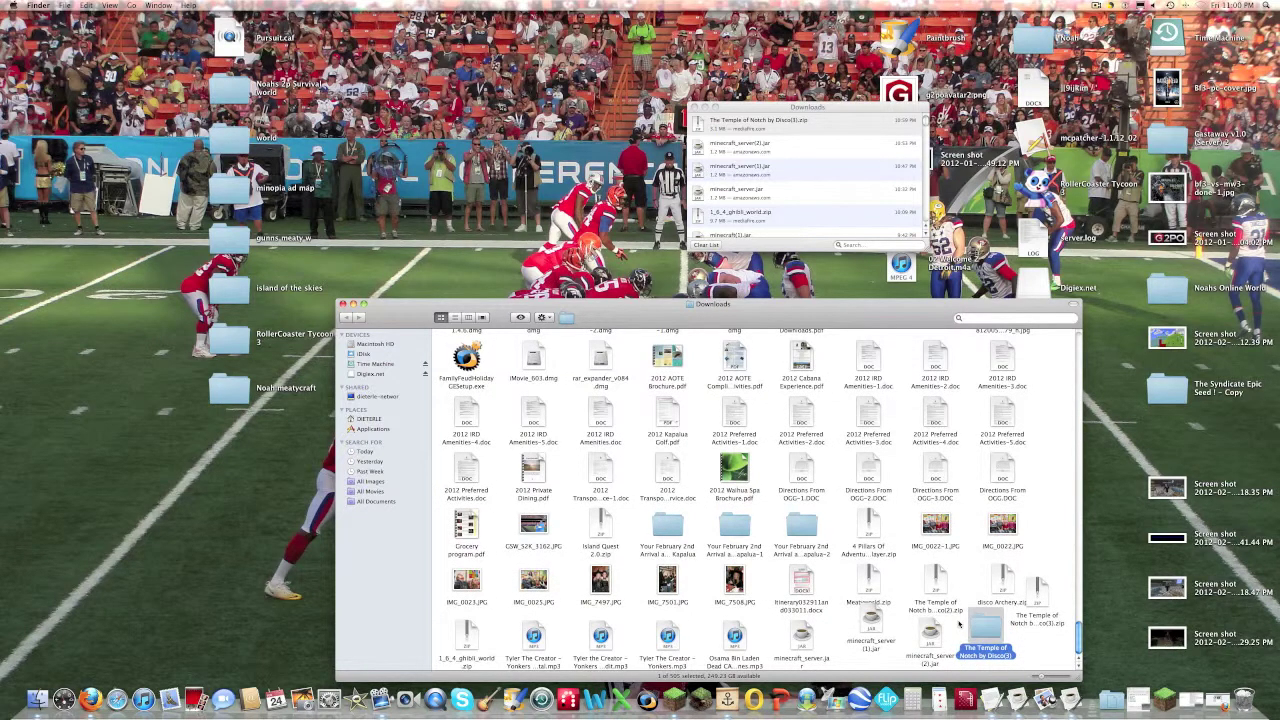
drag(1040, 606, 1048, 570)
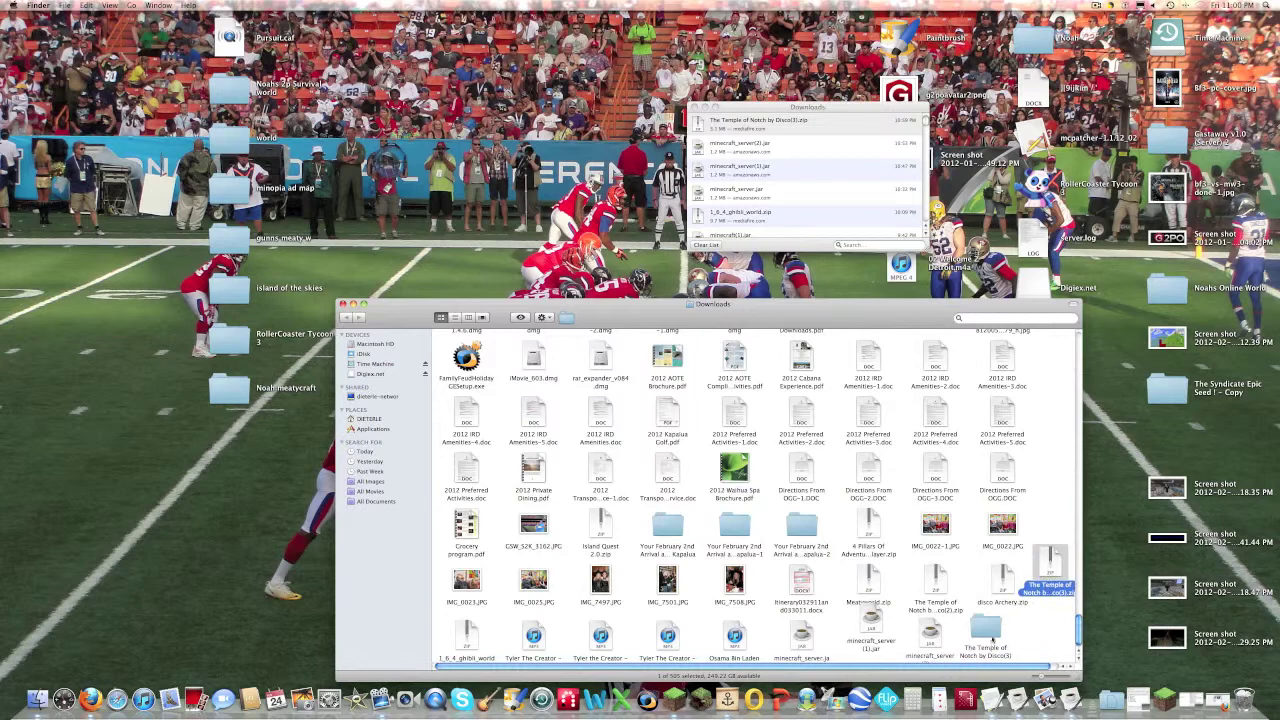
right_click(987, 630)
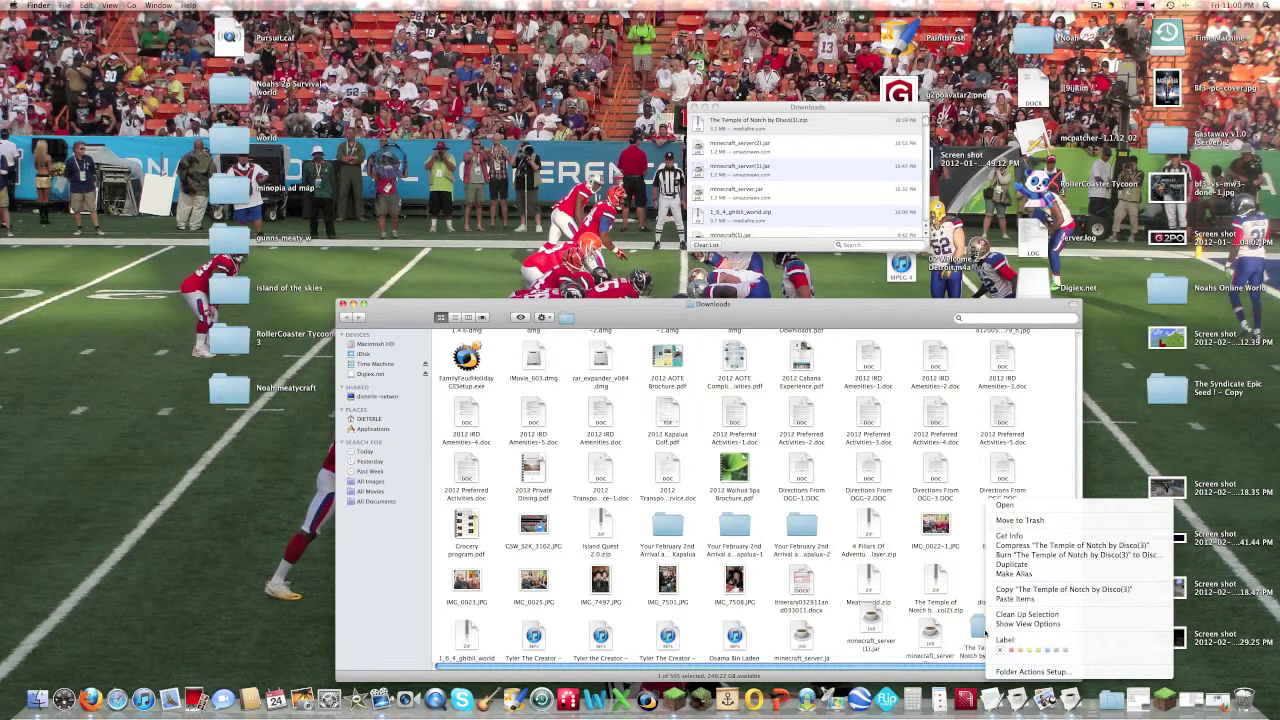
click(979, 566)
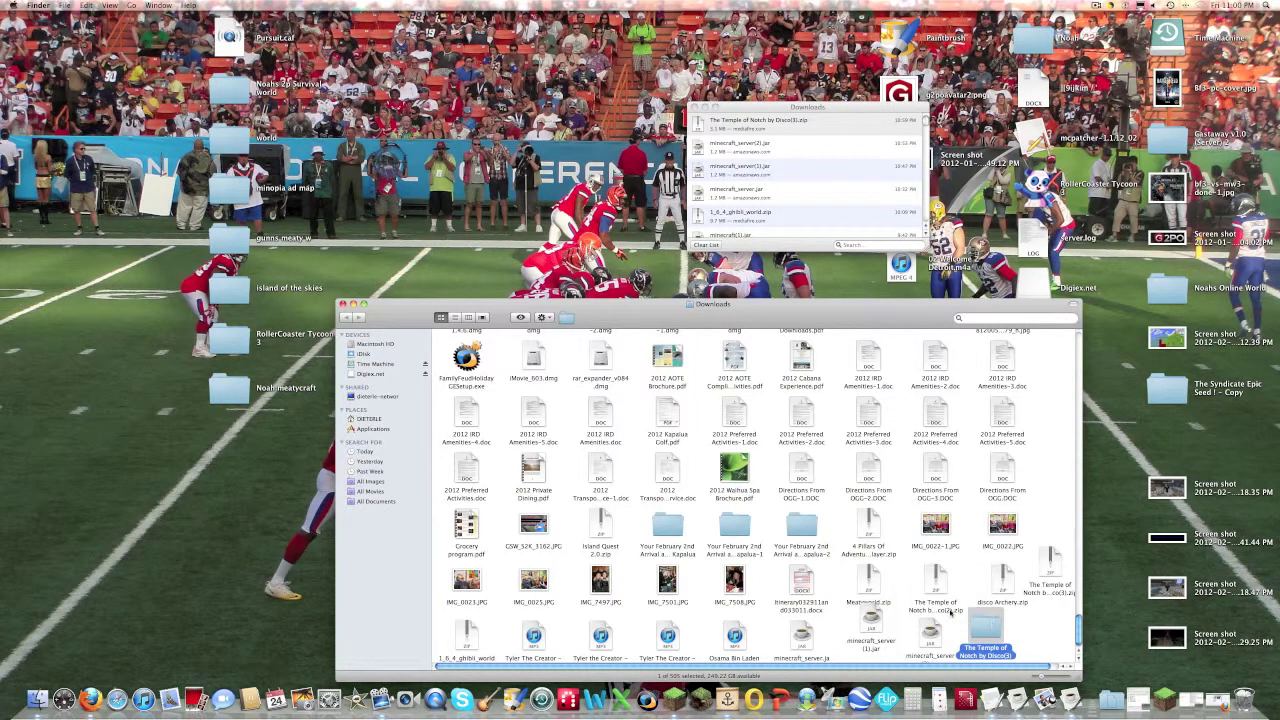
drag(986, 627, 1039, 633)
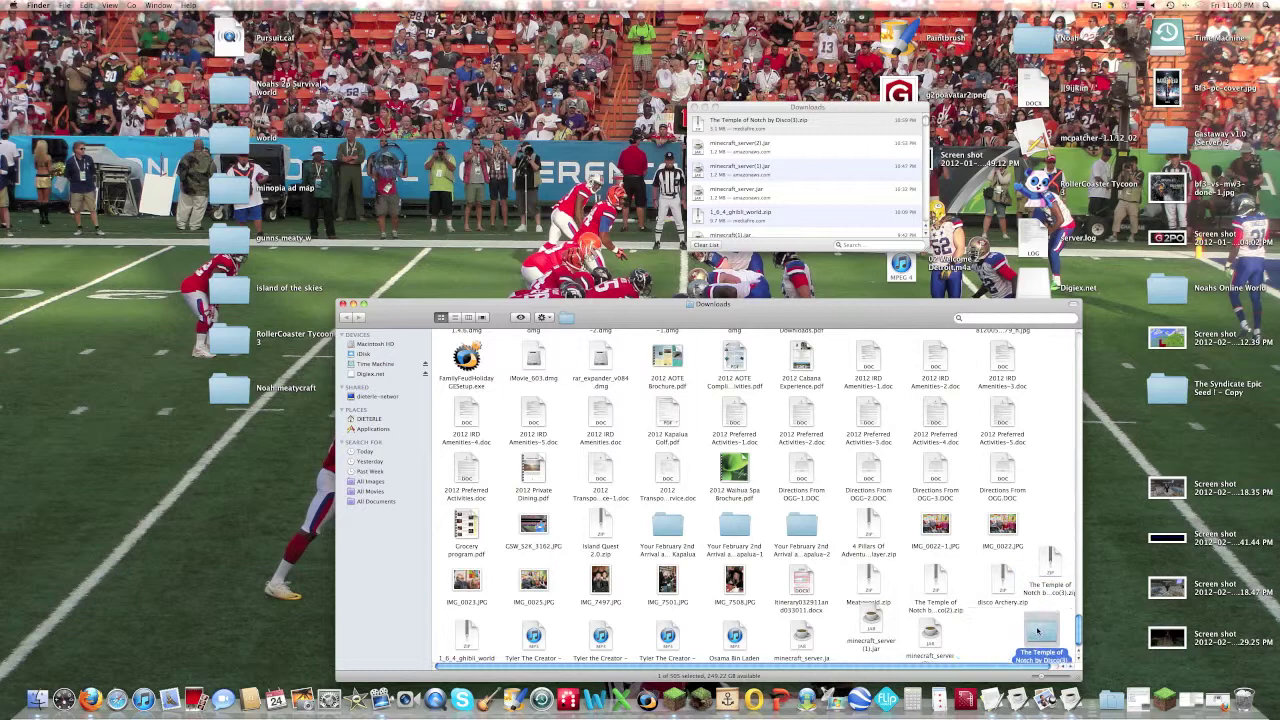
double_click(1037, 630)
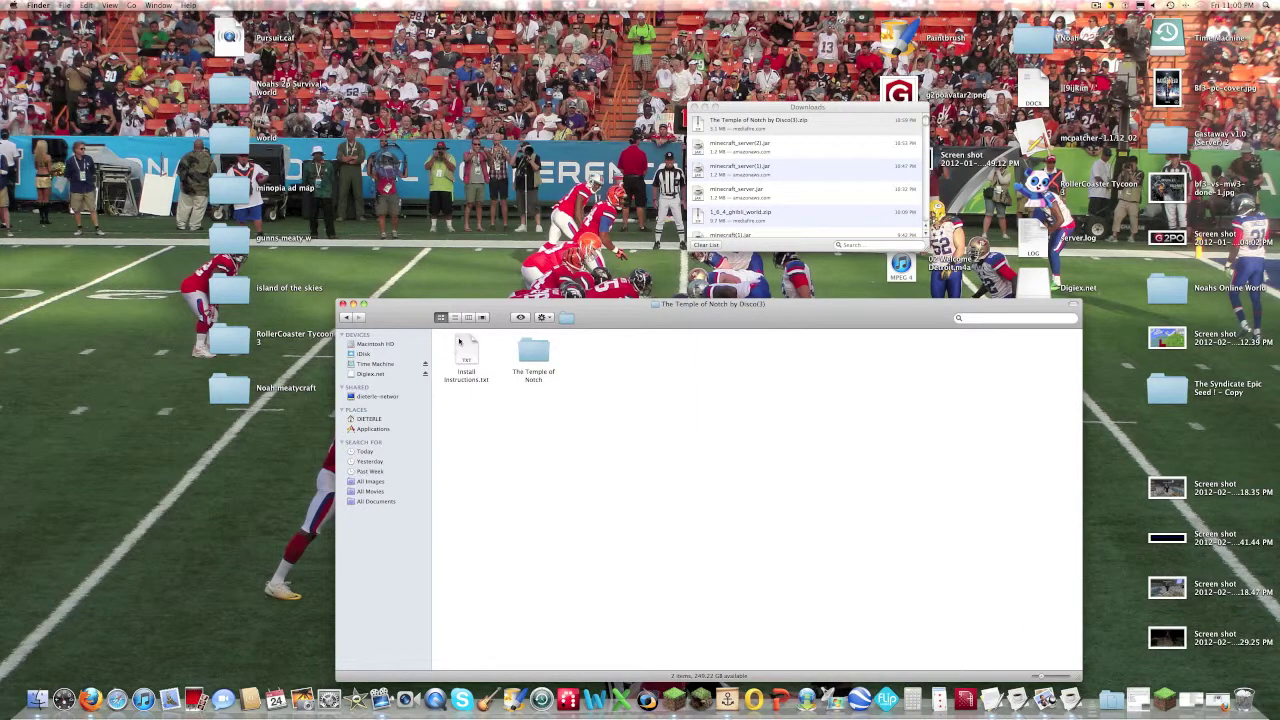
Step: Inspect The Temple of Notch world folder, then move Finder aside to uncover the desktop
double_click(533, 352)
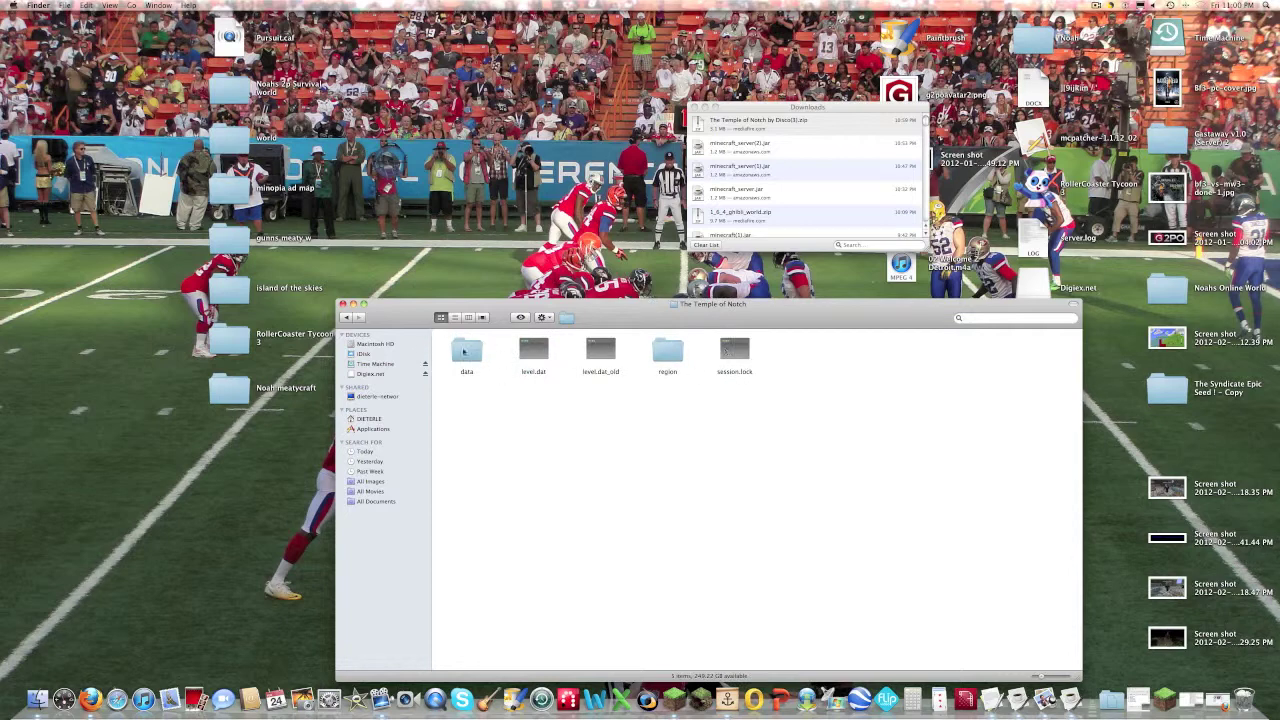
click(346, 317)
mouse_move(418, 318)
mouse_down()
mouse_move(449, 578)
mouse_move(420, 326)
mouse_up()
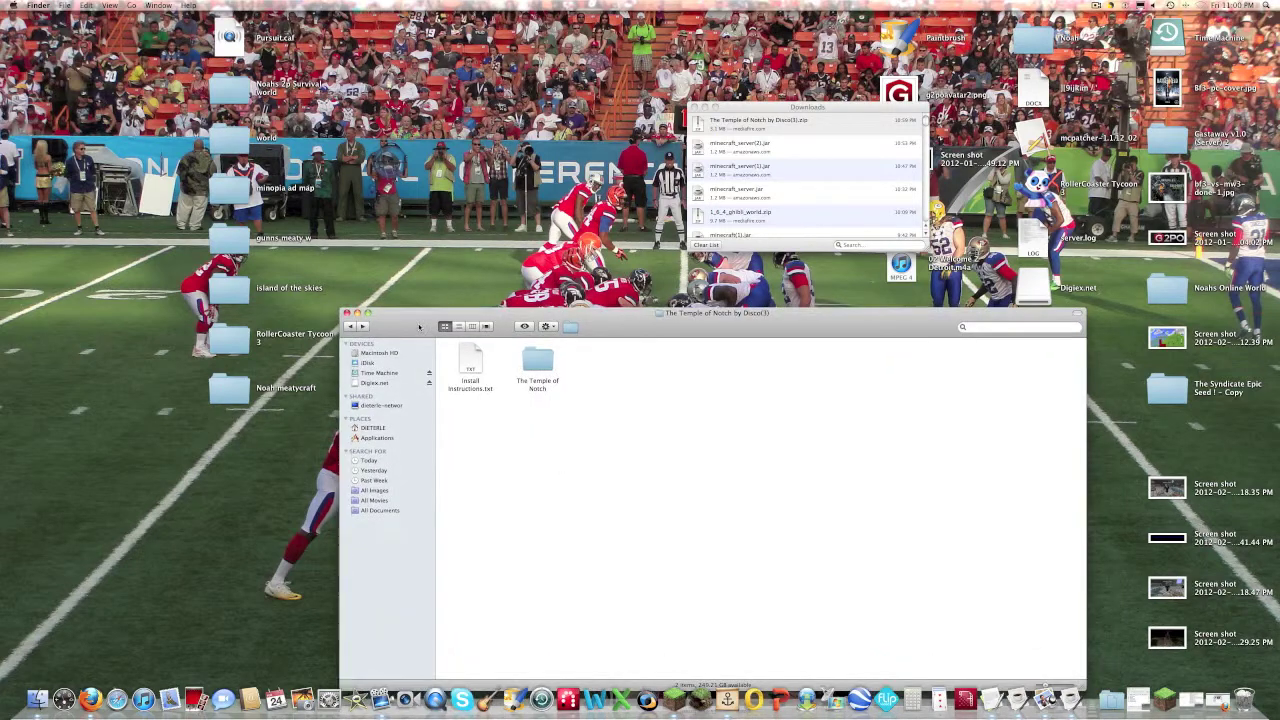
drag(378, 310, 371, 387)
right_click(347, 328)
click(591, 311)
drag(573, 395, 582, 446)
Step: Create a new desktop folder named 'Example 1'
right_click(473, 275)
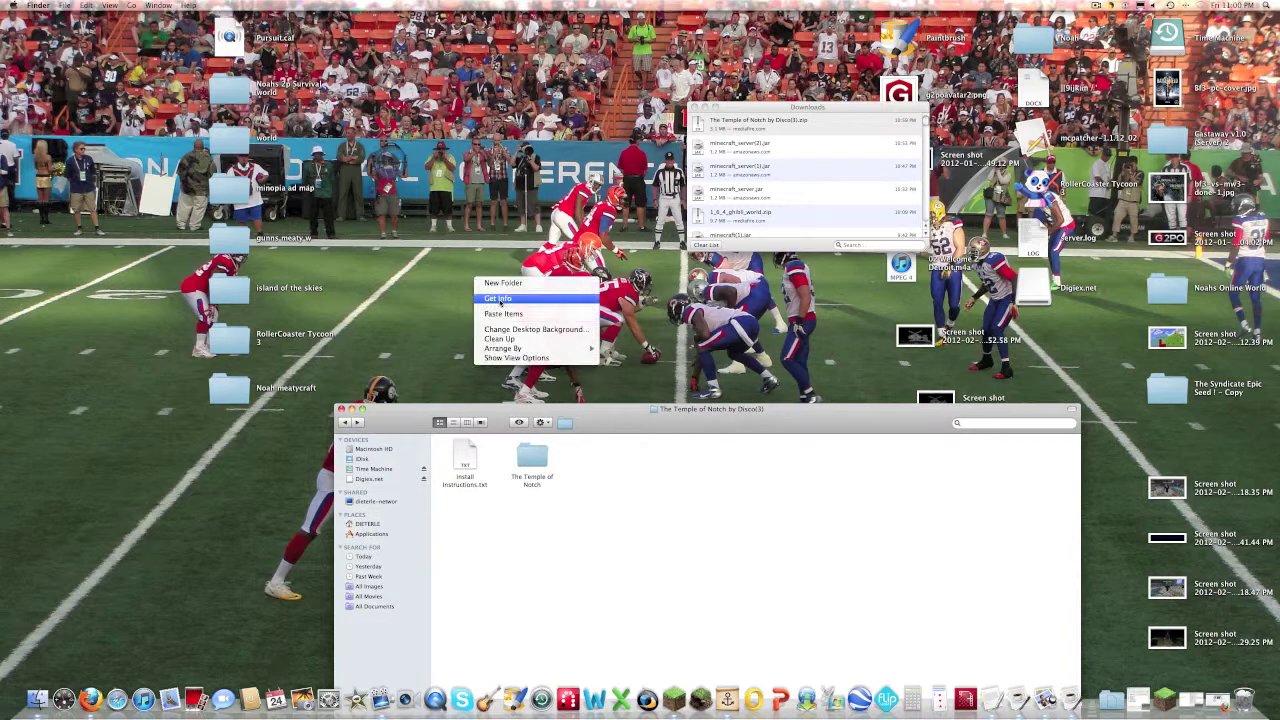
right_click(502, 287)
click(506, 290)
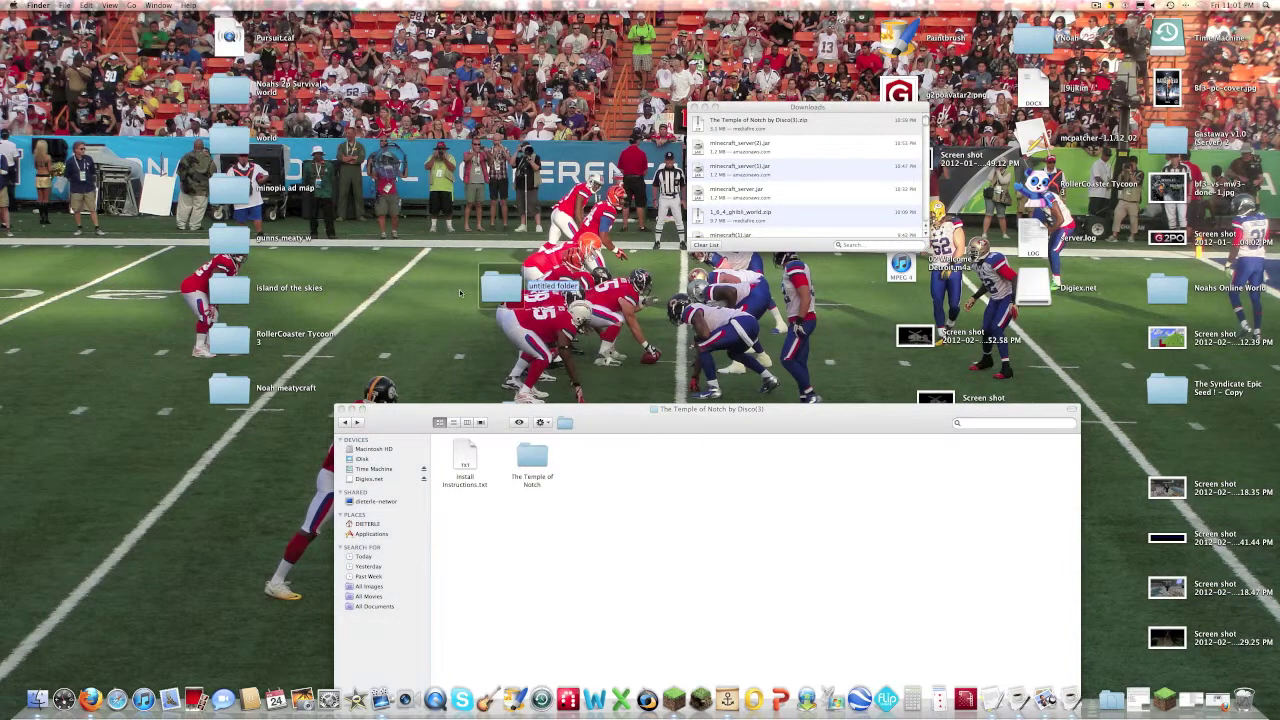
key(BackSpace)
text(Example 1)
key(Return)
Step: Move The Temple of Notch world folder (data, level.dat, region) into Example 1
drag(530, 470, 590, 492)
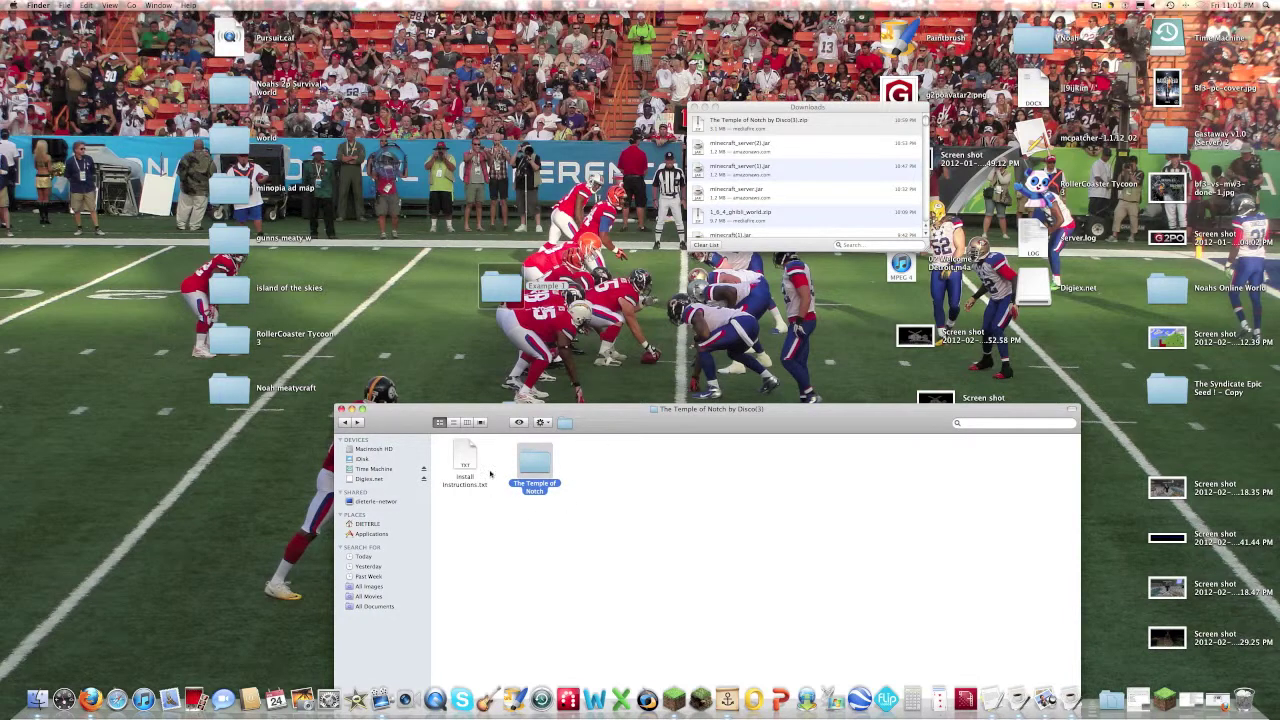
double_click(535, 462)
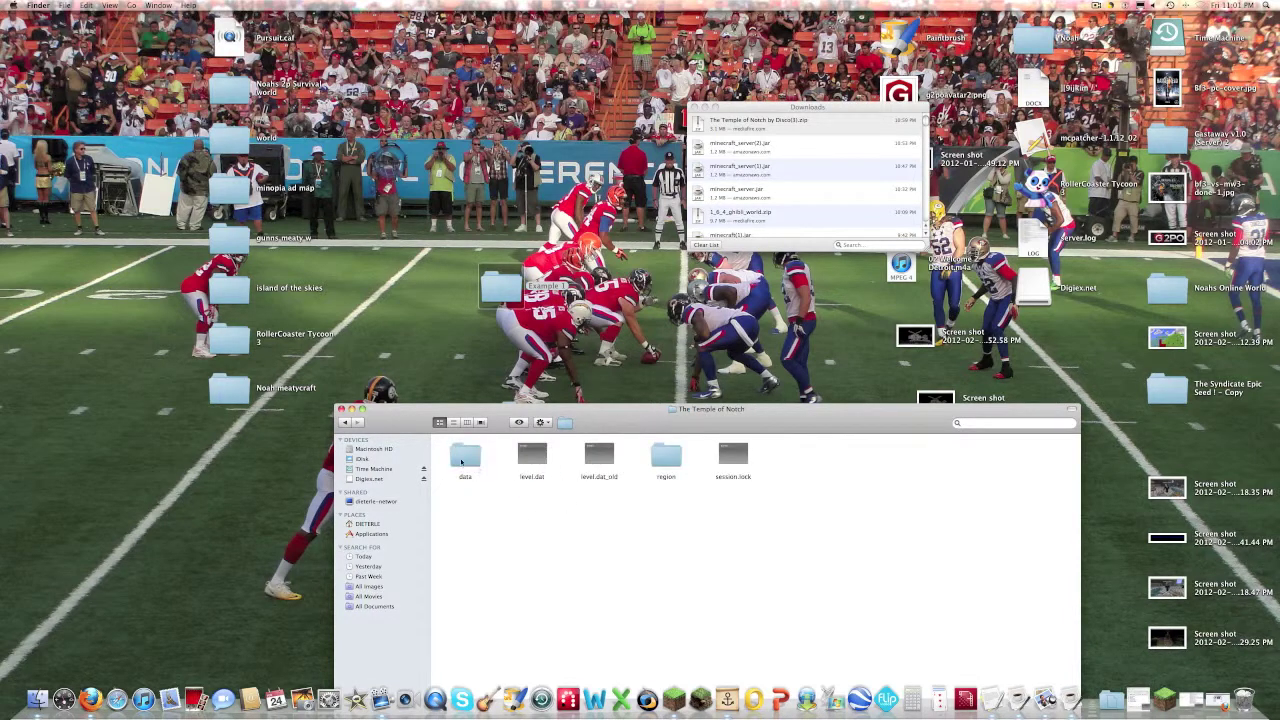
click(344, 423)
drag(521, 469, 508, 296)
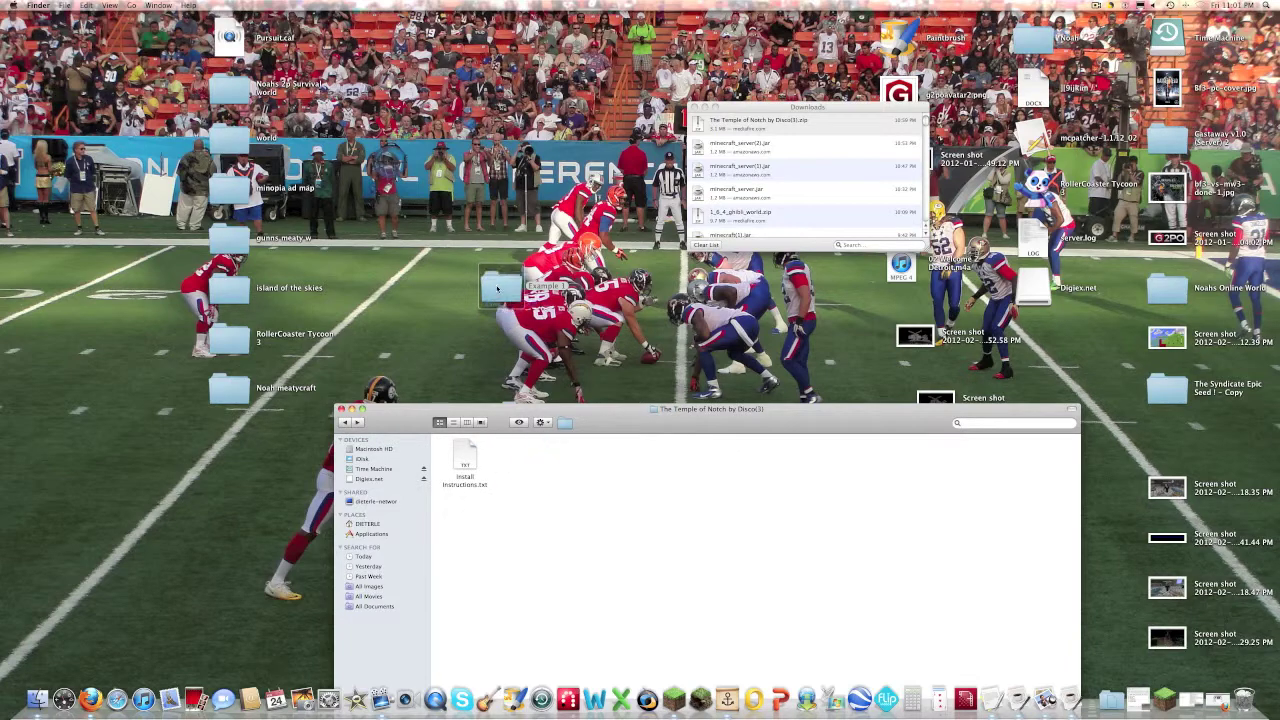